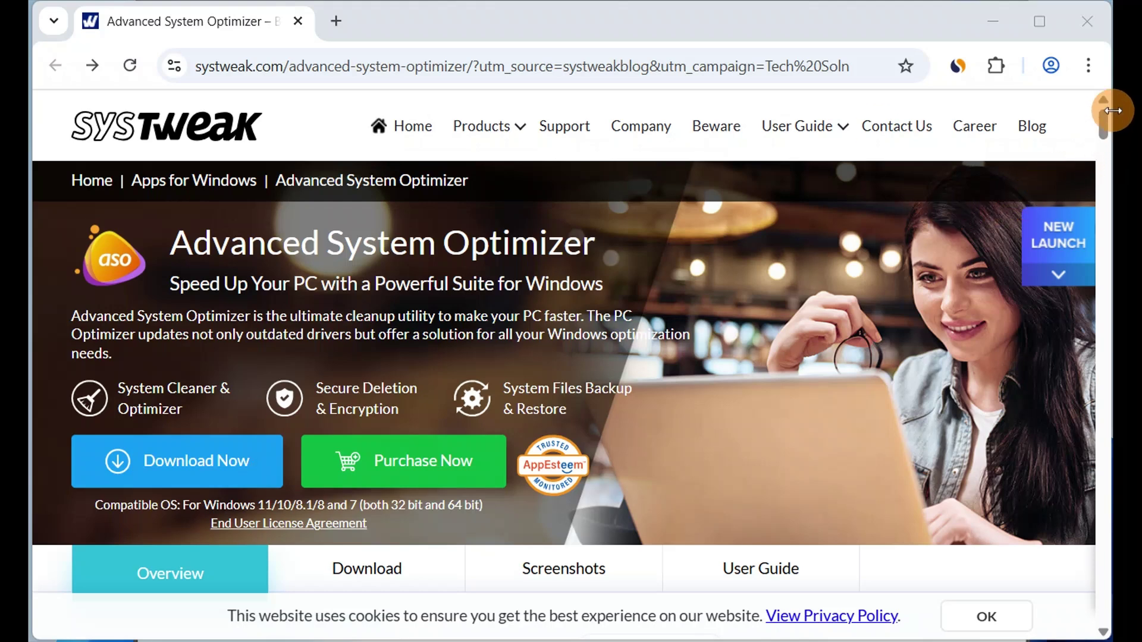
- Scroll the Systweak product page down to the free-trial versus Registered Version features table
{"action": "mouse_move", "coordinate": [1101, 120]}
{"action": "left_mouse_down"}
{"action": "mouse_move", "coordinate": [1099, 148]}
{"action": "mouse_move", "coordinate": [1099, 116]}
{"action": "left_mouse_up"}
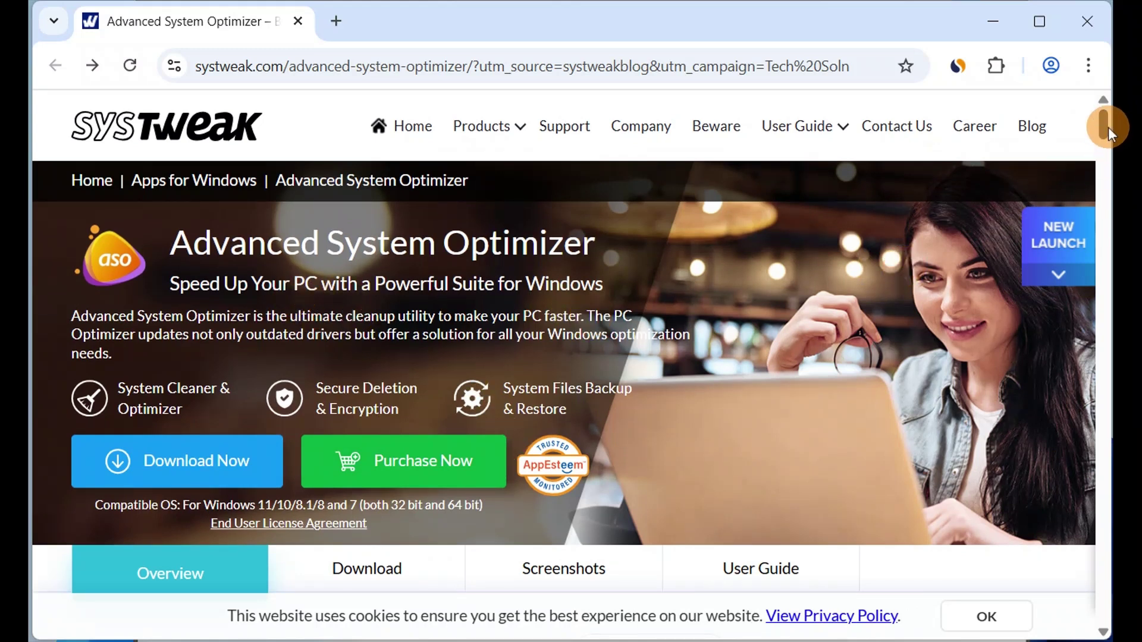
{"action": "left_click_drag", "start_coordinate": [1100, 119], "coordinate": [1100, 152]}
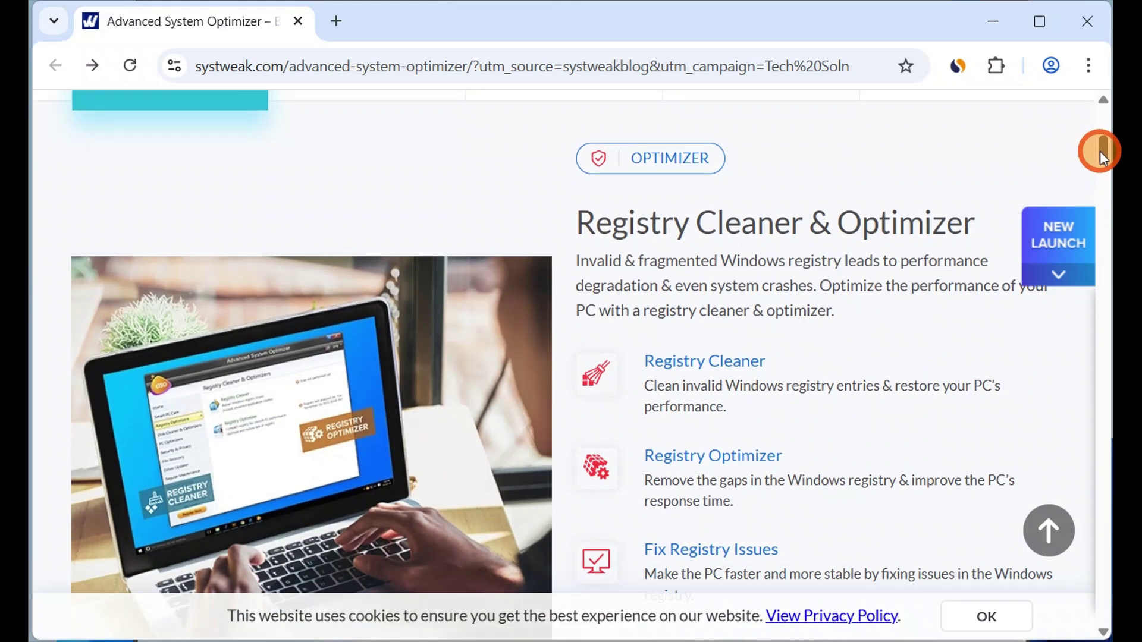
{"action": "left_click_drag", "start_coordinate": [1100, 152], "coordinate": [1078, 352]}
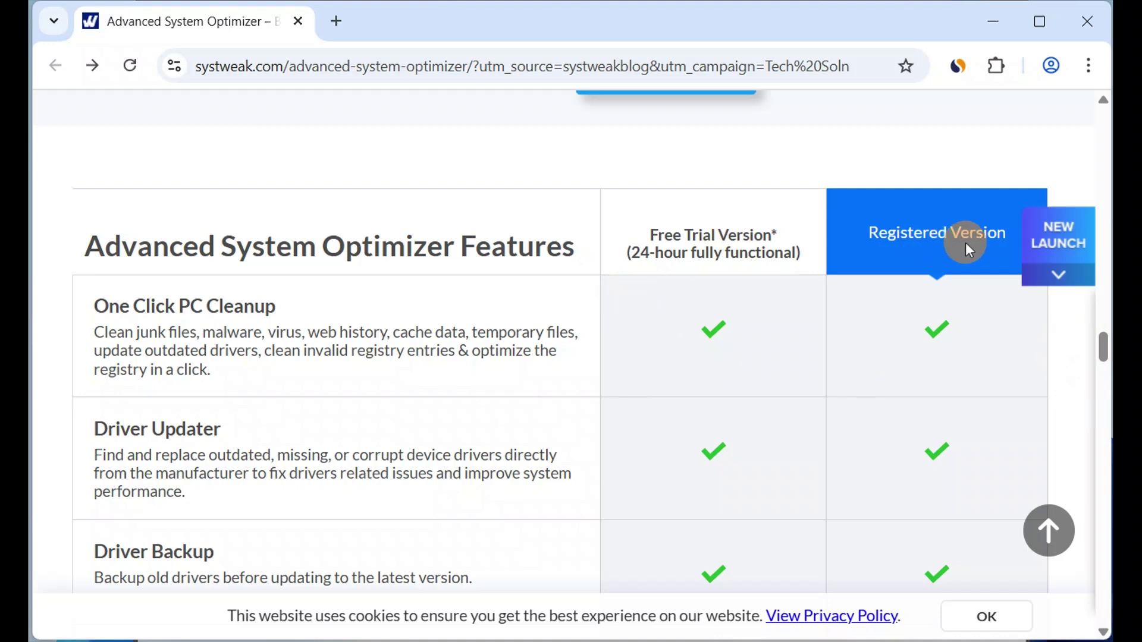
- Scroll through the features table and FAQ, then close the Chrome window
{"action": "left_click", "coordinate": [1101, 350]}
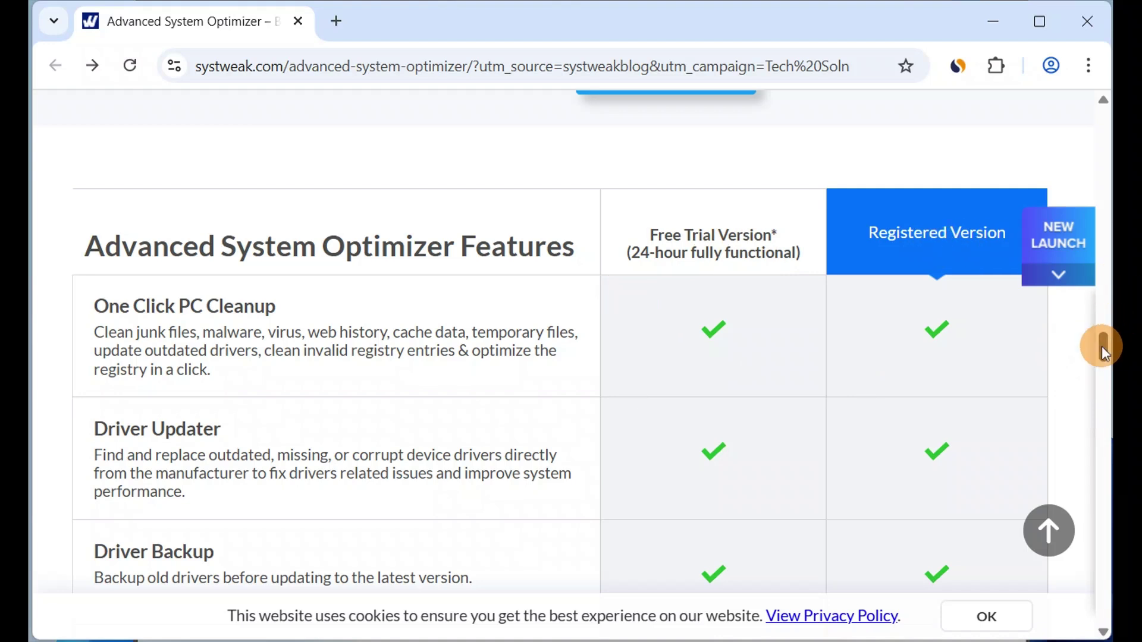
{"action": "left_click_drag", "start_coordinate": [1102, 346], "coordinate": [1102, 347]}
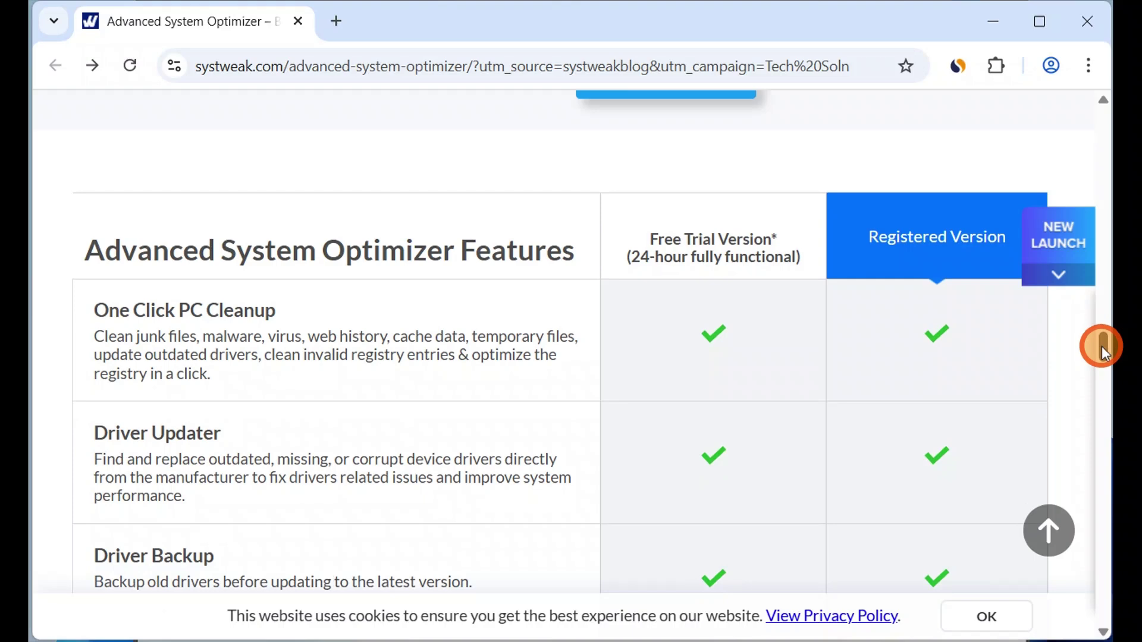
{"action": "left_click_drag", "start_coordinate": [1101, 346], "coordinate": [1102, 474]}
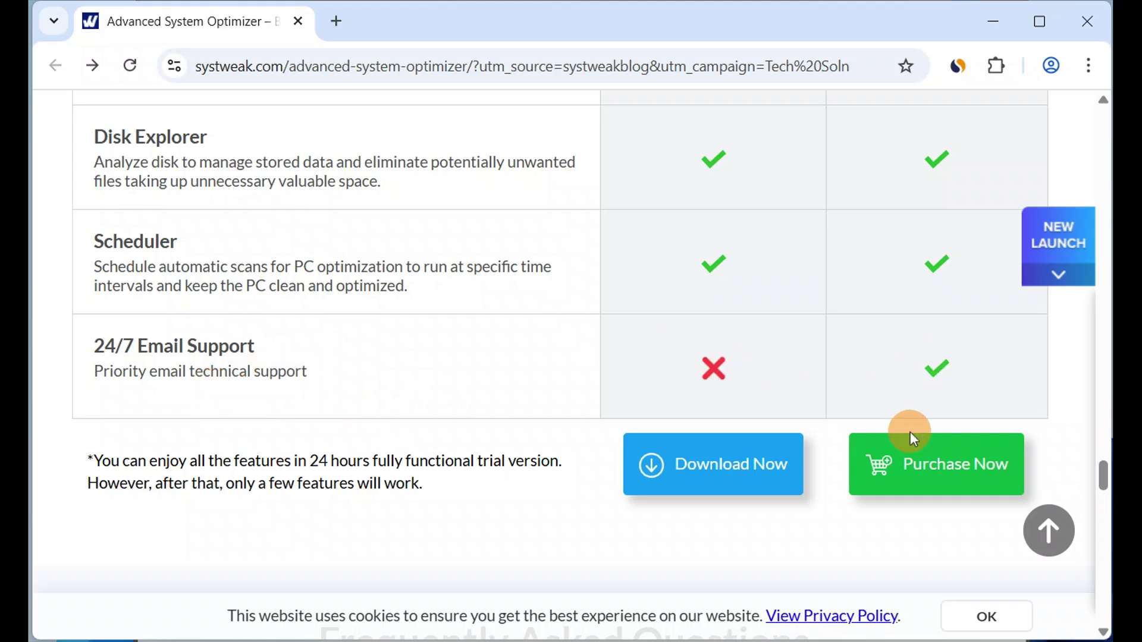
{"action": "left_click_drag", "start_coordinate": [1104, 480], "coordinate": [1063, 523]}
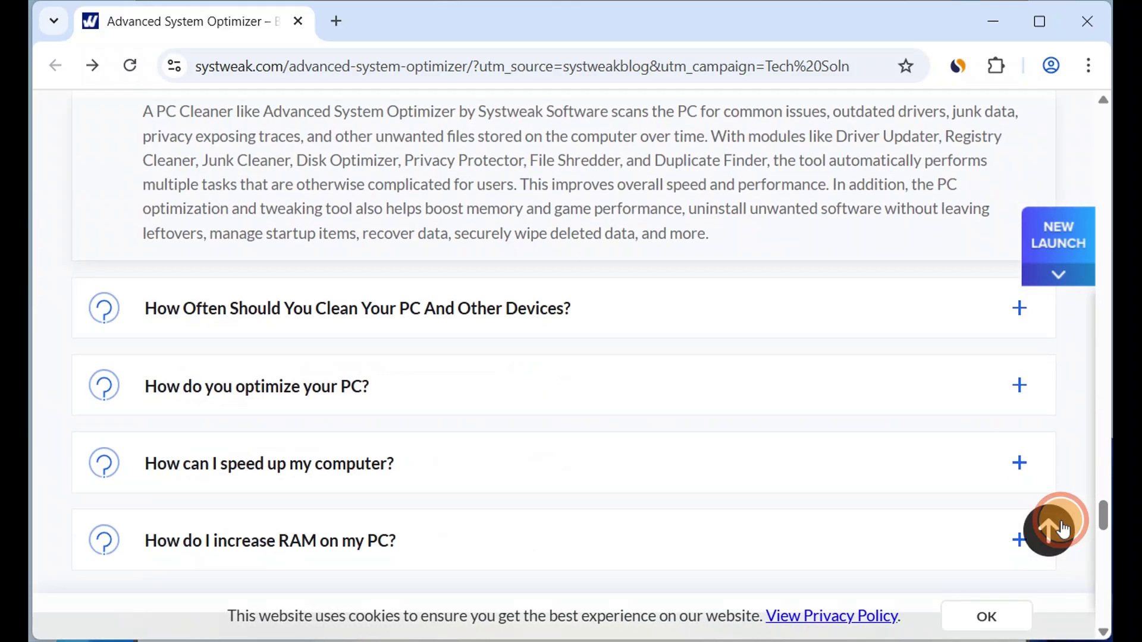
{"action": "left_click", "coordinate": [1083, 30]}
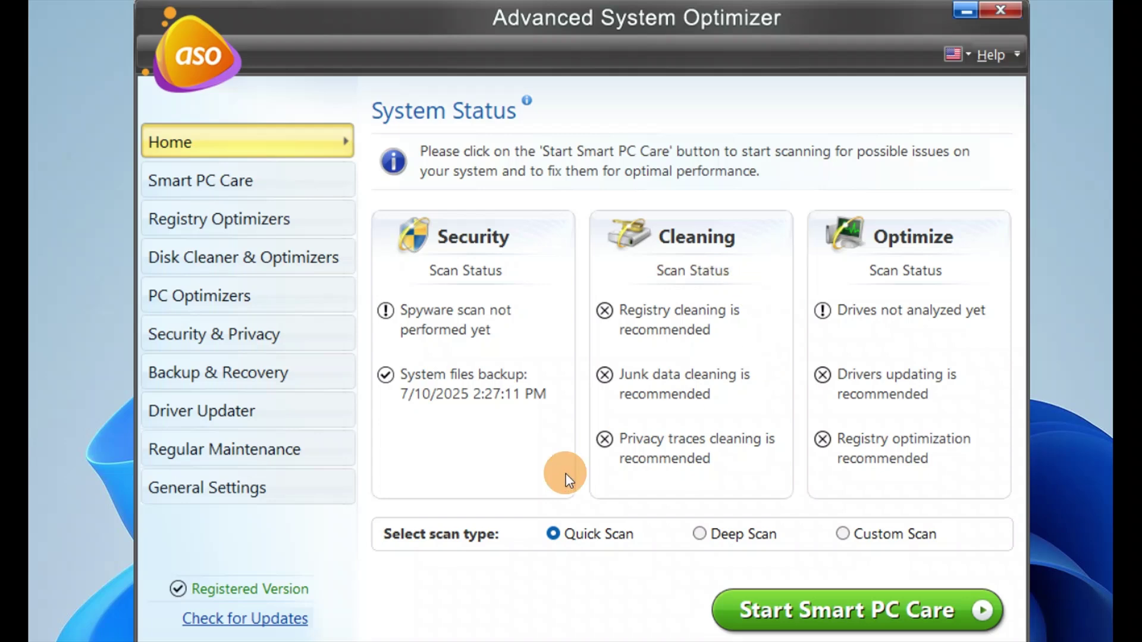
{"action": "left_click", "coordinate": [183, 182]}
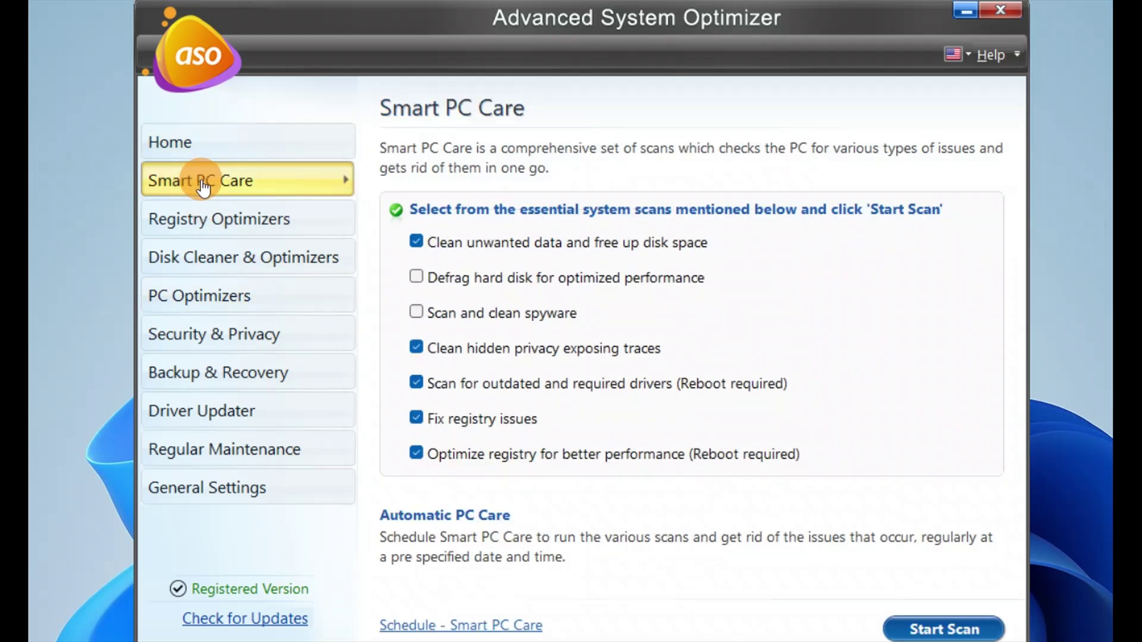
{"action": "left_click", "coordinate": [190, 237]}
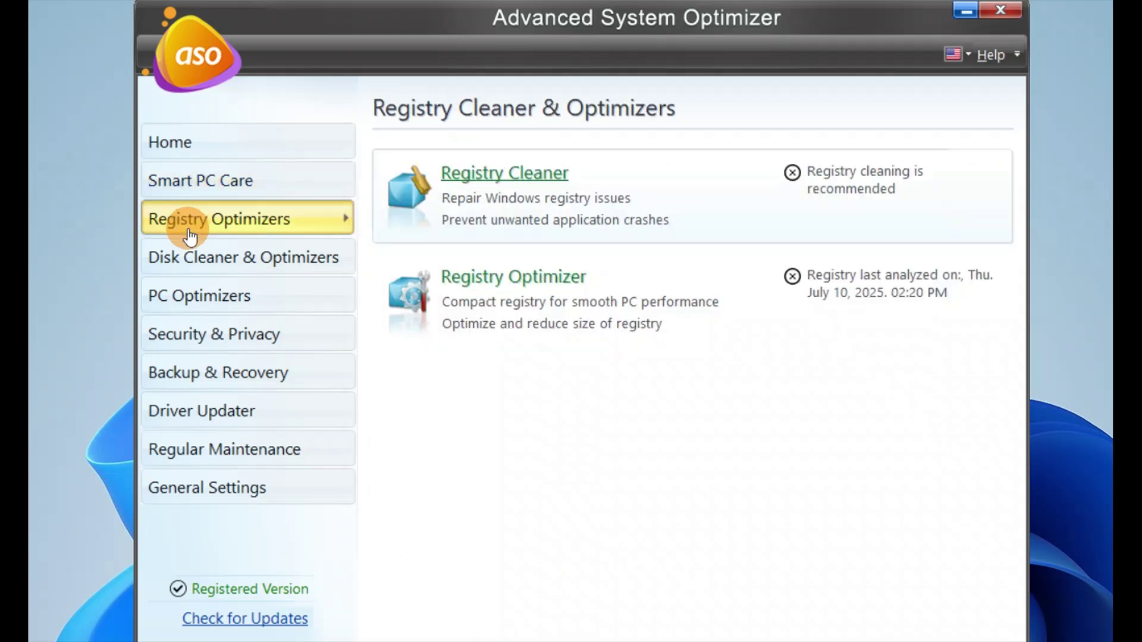
{"action": "left_click", "coordinate": [233, 257]}
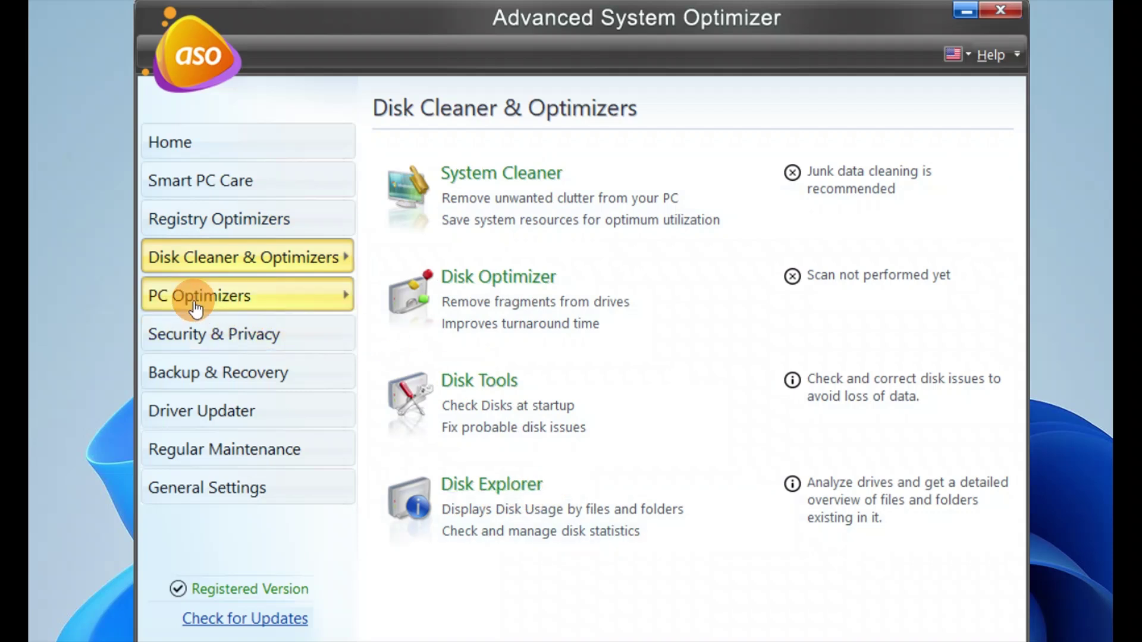
{"action": "left_click", "coordinate": [224, 300]}
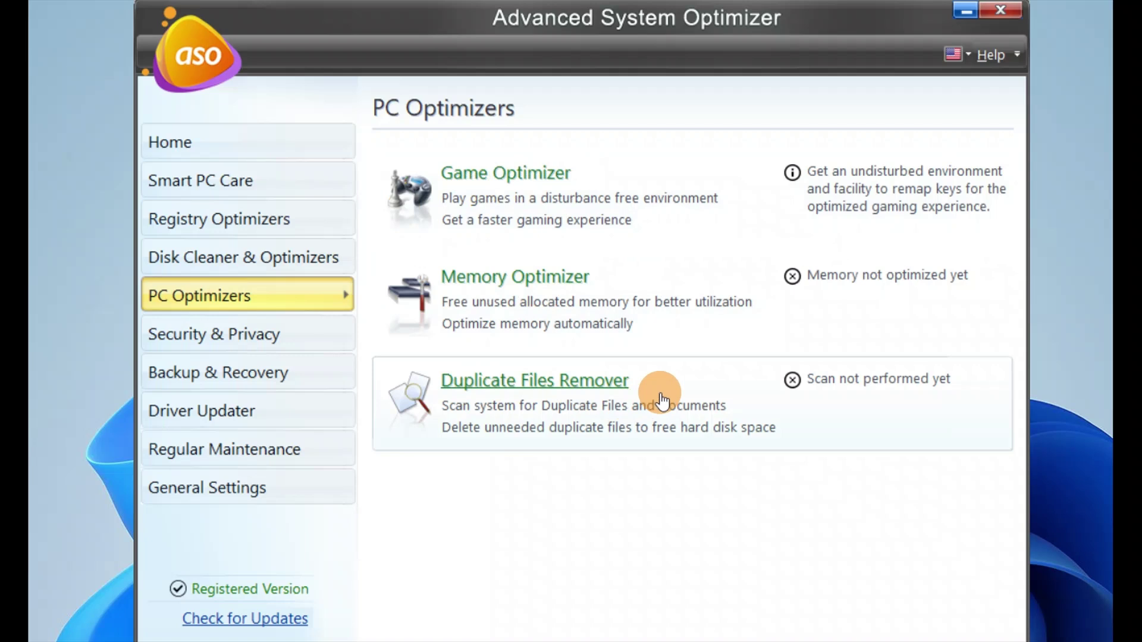
{"action": "left_click", "coordinate": [204, 335]}
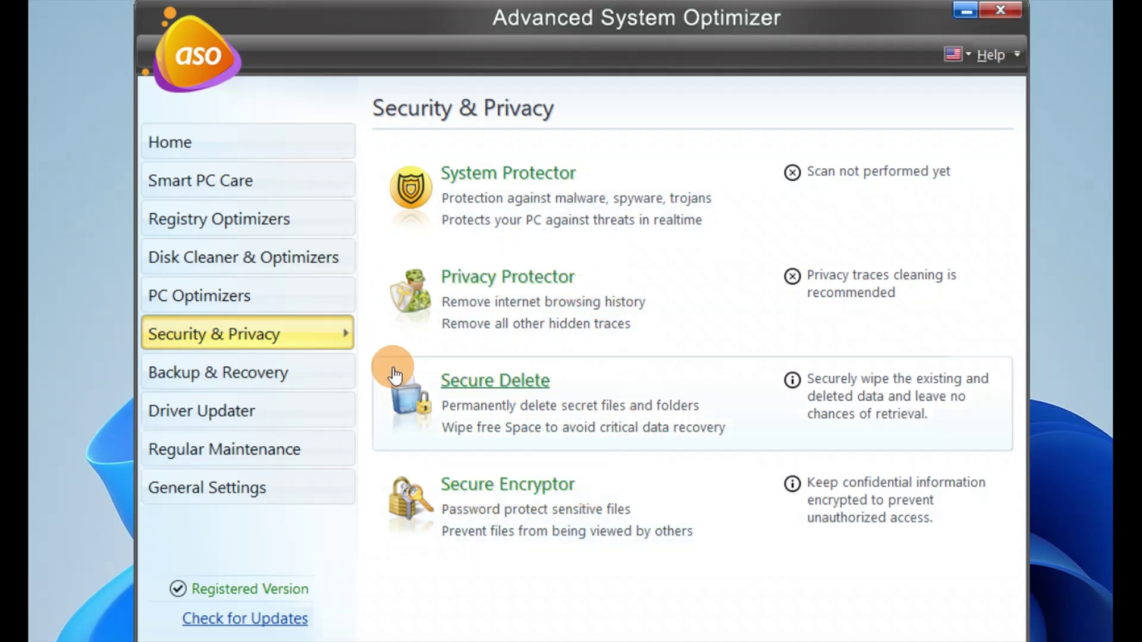
{"action": "left_click", "coordinate": [209, 374]}
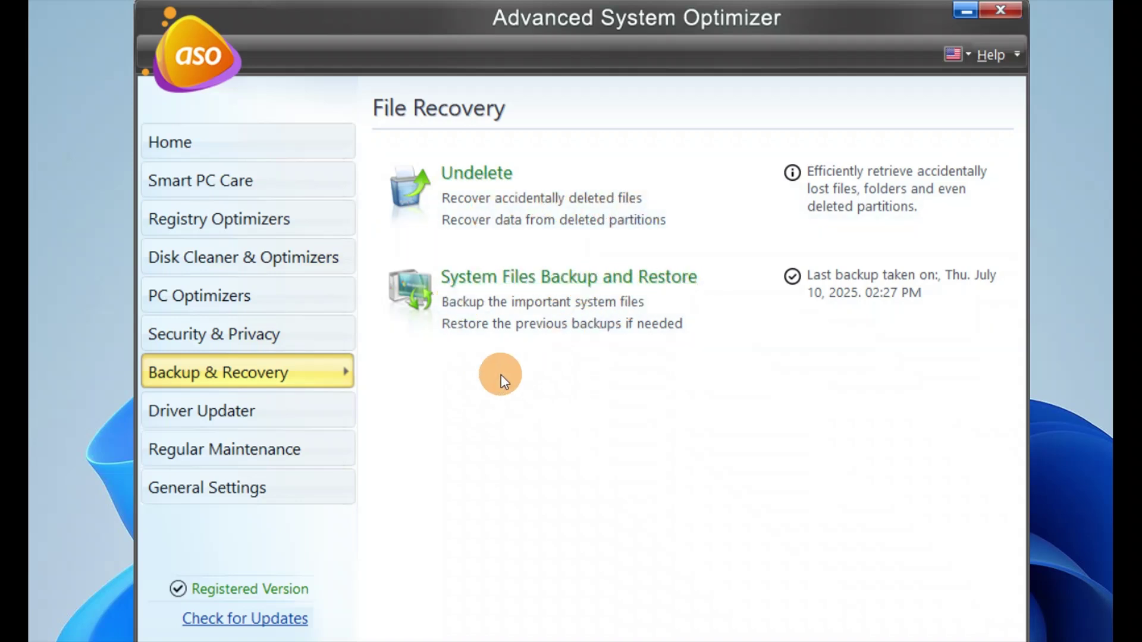
{"action": "left_click", "coordinate": [191, 409]}
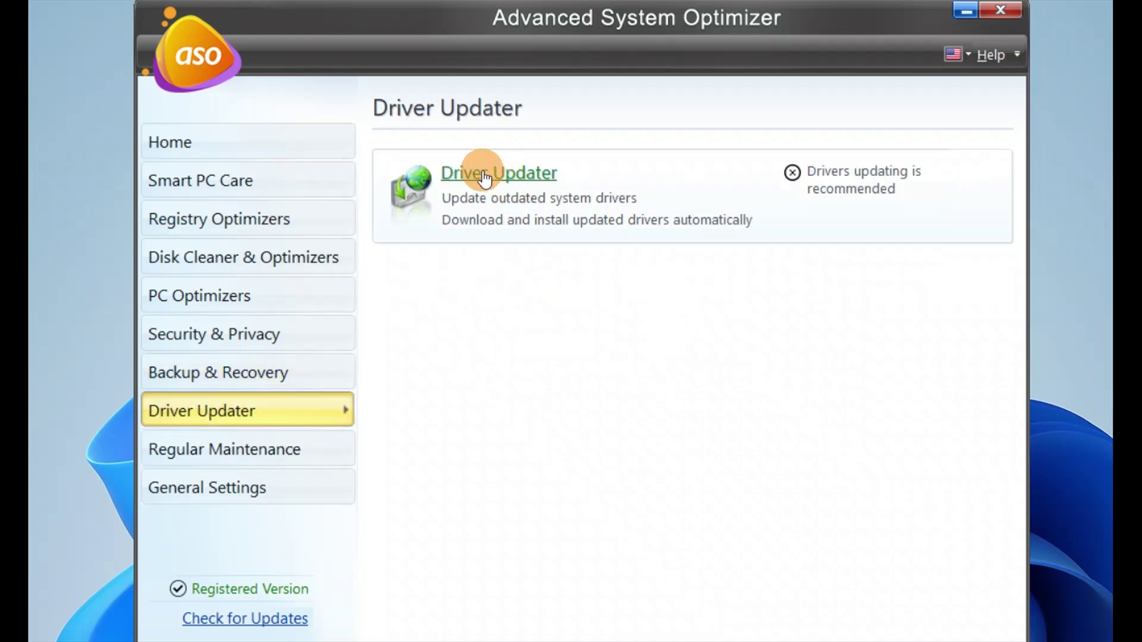
{"action": "left_click", "coordinate": [222, 455]}
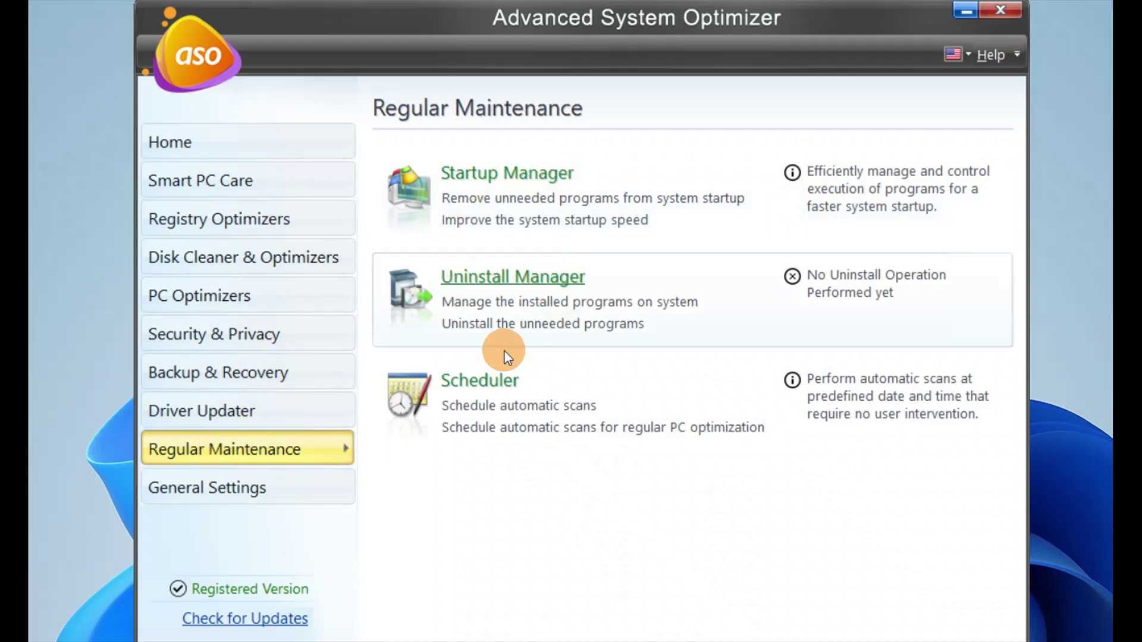
{"action": "left_click", "coordinate": [218, 485]}
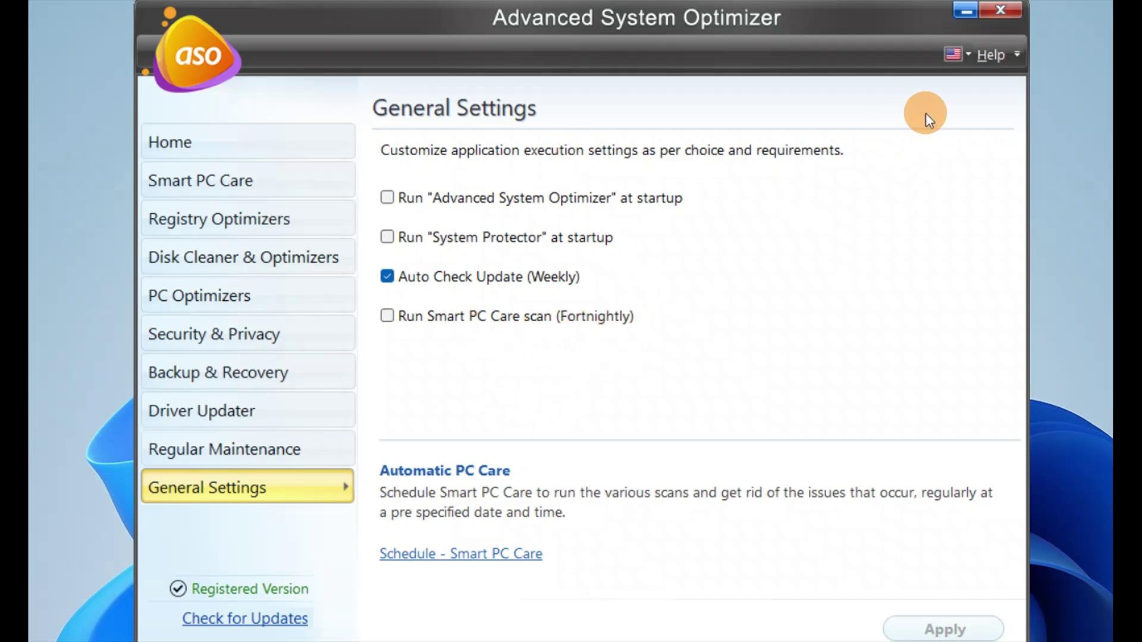
{"action": "left_click", "coordinate": [194, 139]}
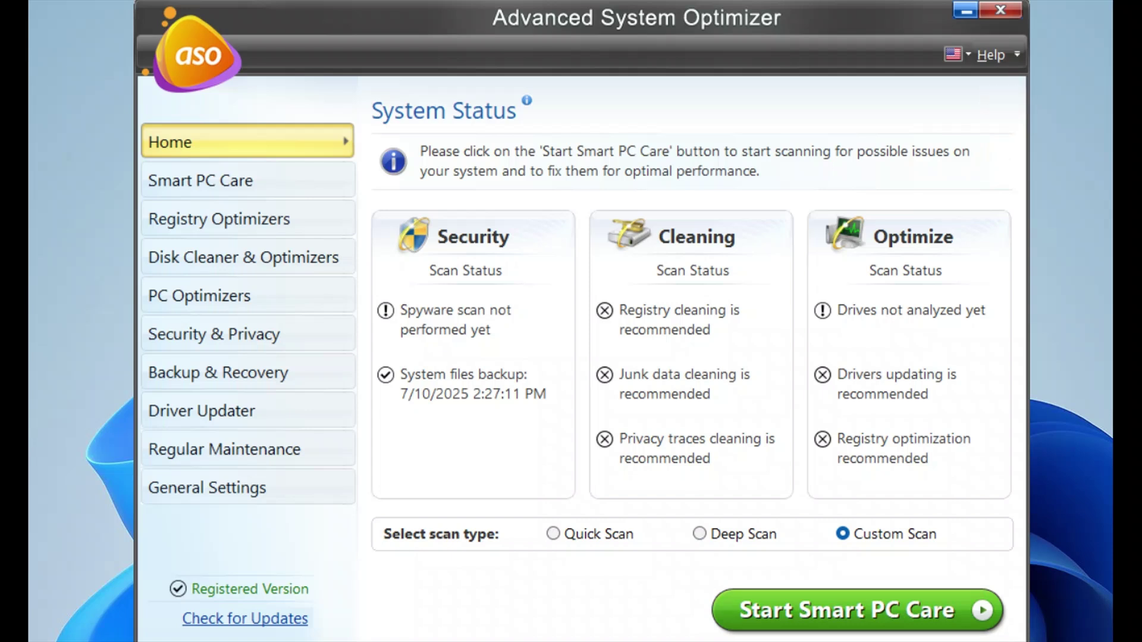
{"action": "left_click", "coordinate": [970, 57]}
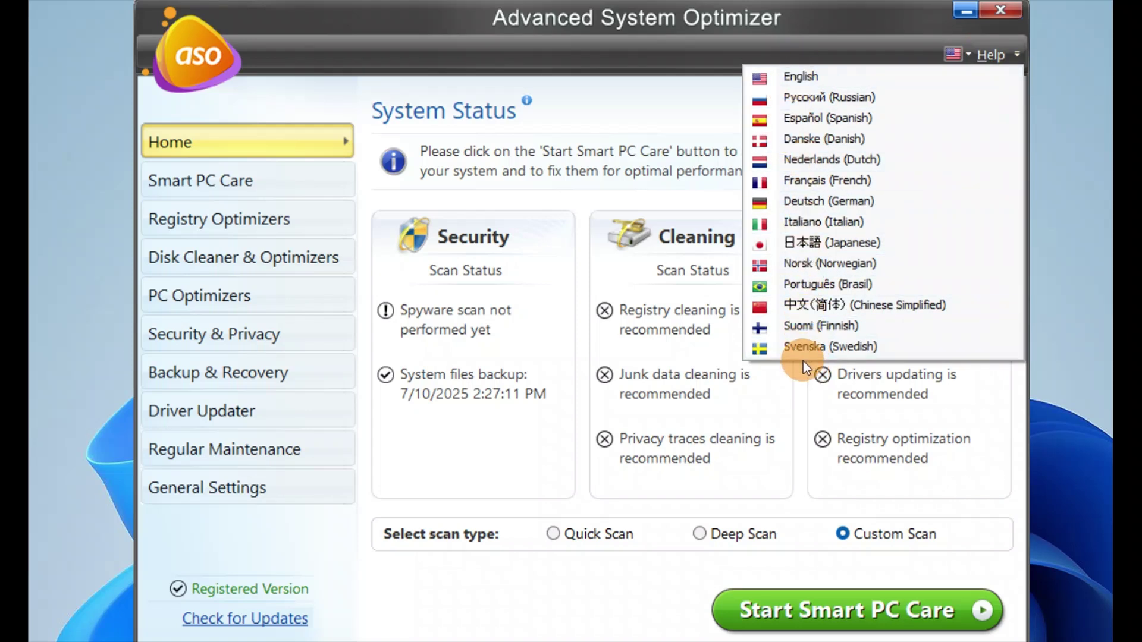
{"action": "left_click", "coordinate": [687, 91]}
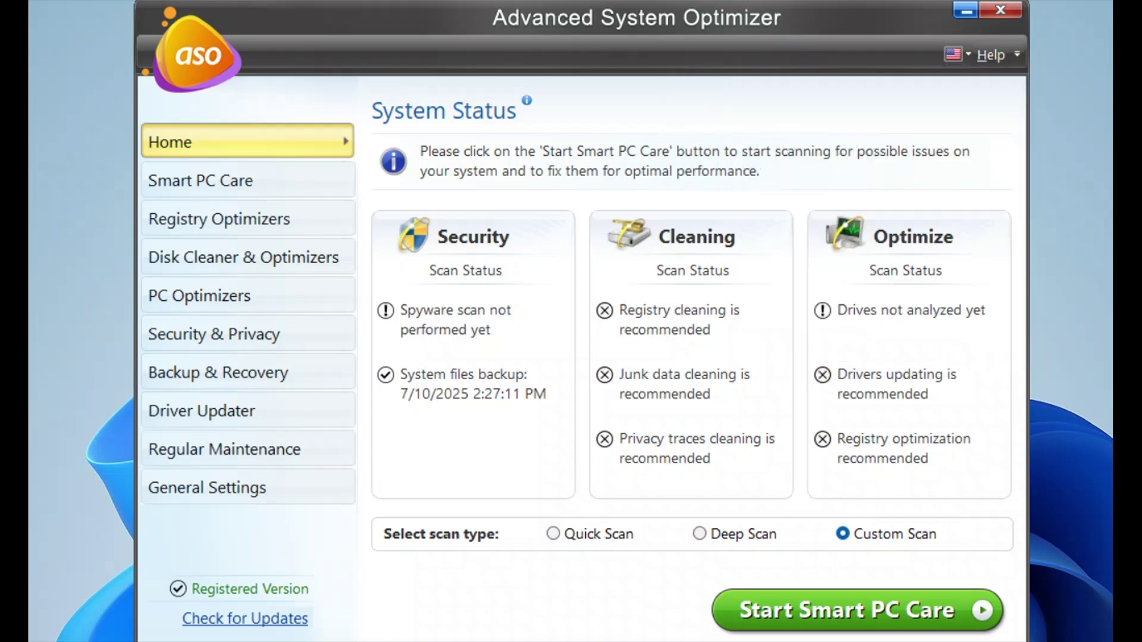
{"action": "left_click", "coordinate": [1019, 54]}
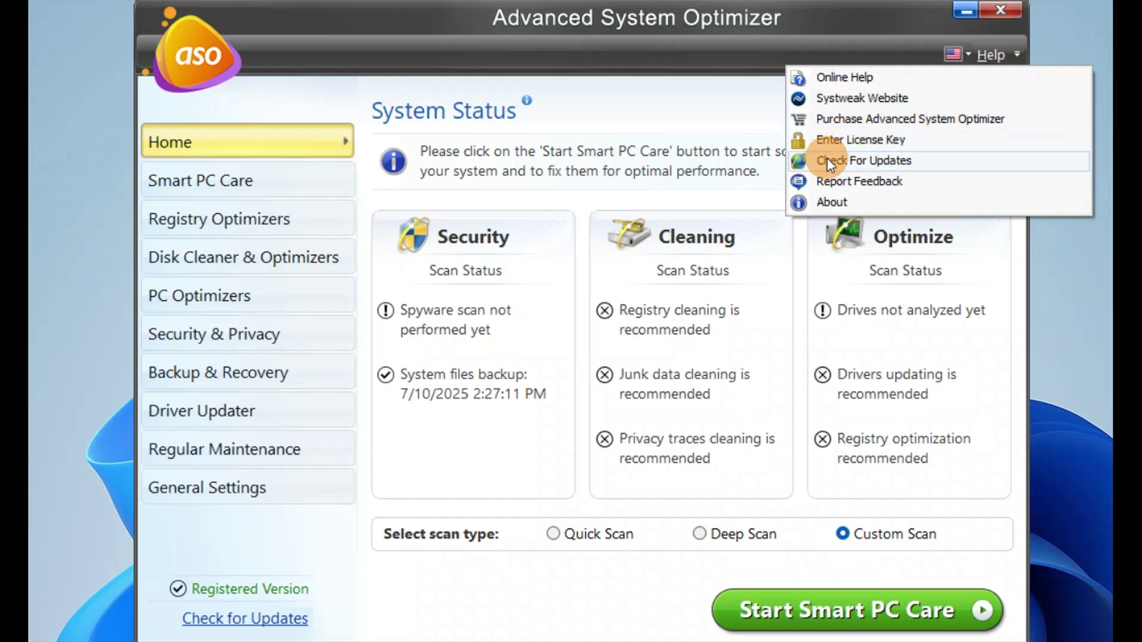
{"action": "left_click", "coordinate": [835, 203]}
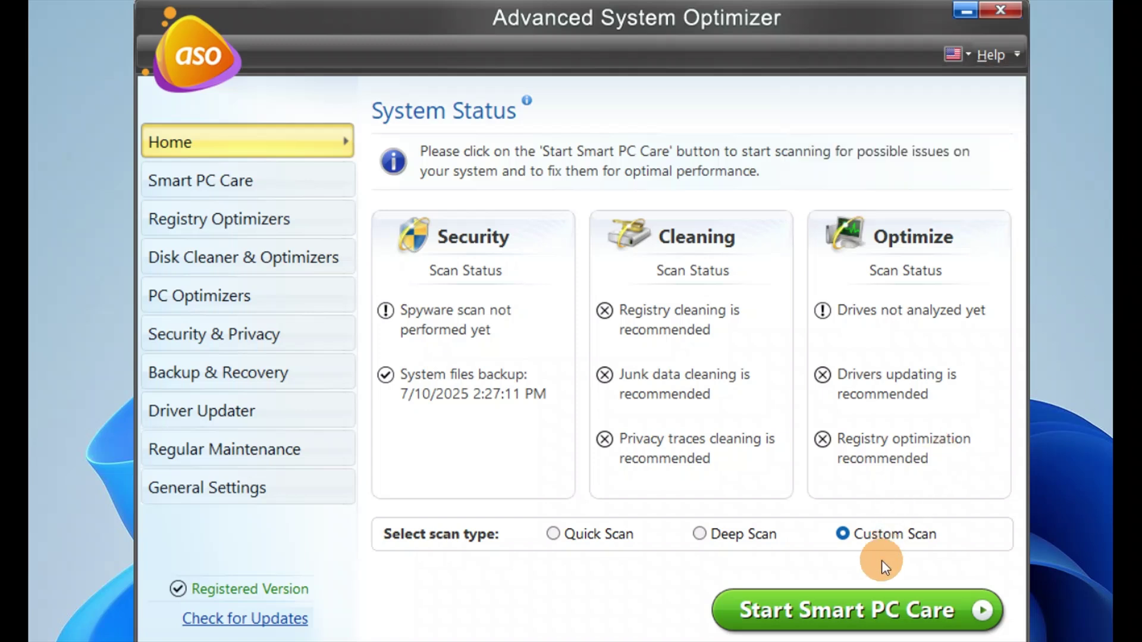
- Start Smart PC Care with only the outdated drivers scan, excluding defrag, junk and privacy scans
{"action": "left_click", "coordinate": [885, 618]}
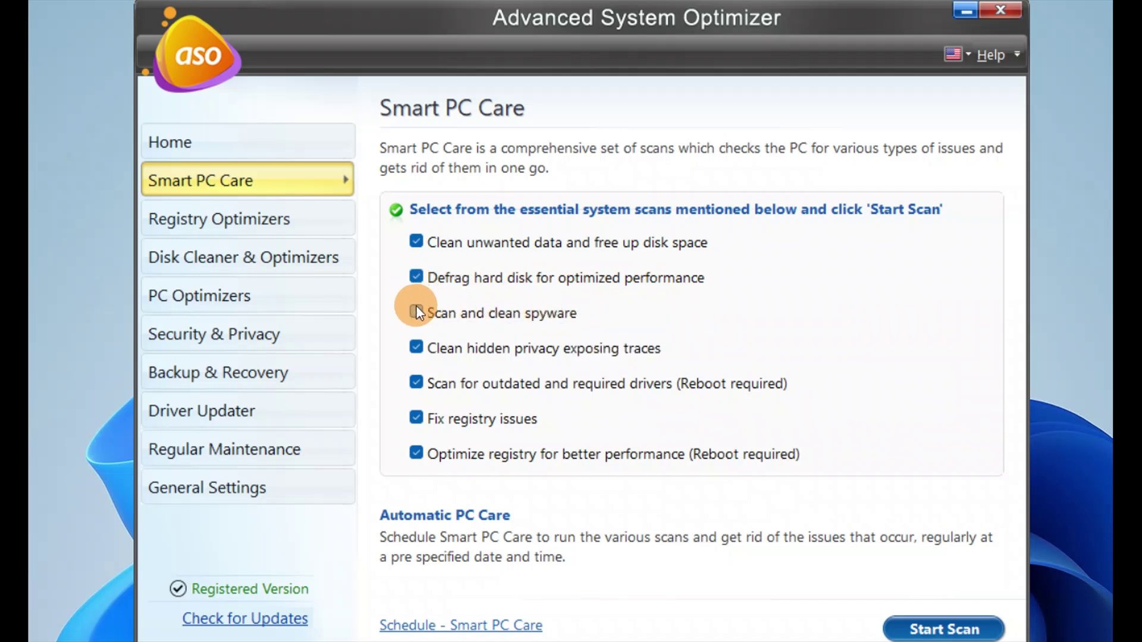
{"action": "left_click", "coordinate": [417, 277]}
{"action": "left_click", "coordinate": [416, 241]}
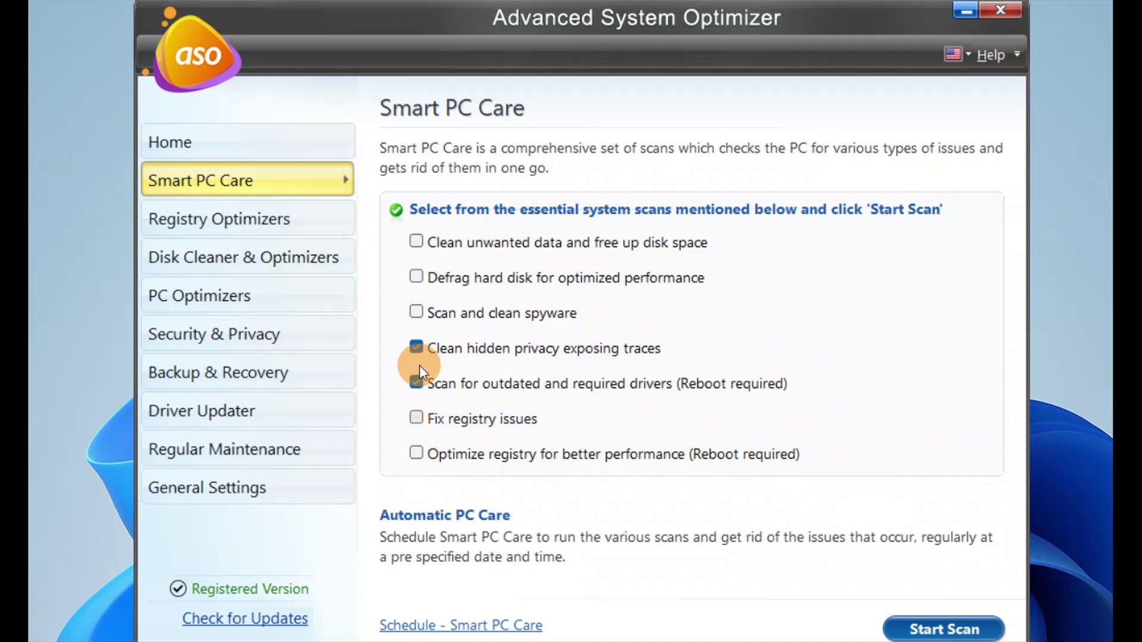
{"action": "left_click", "coordinate": [414, 348]}
- Review the 28 out-of-date drivers, close the list, and run Optimize to fix all issues
{"action": "left_click", "coordinate": [946, 631]}
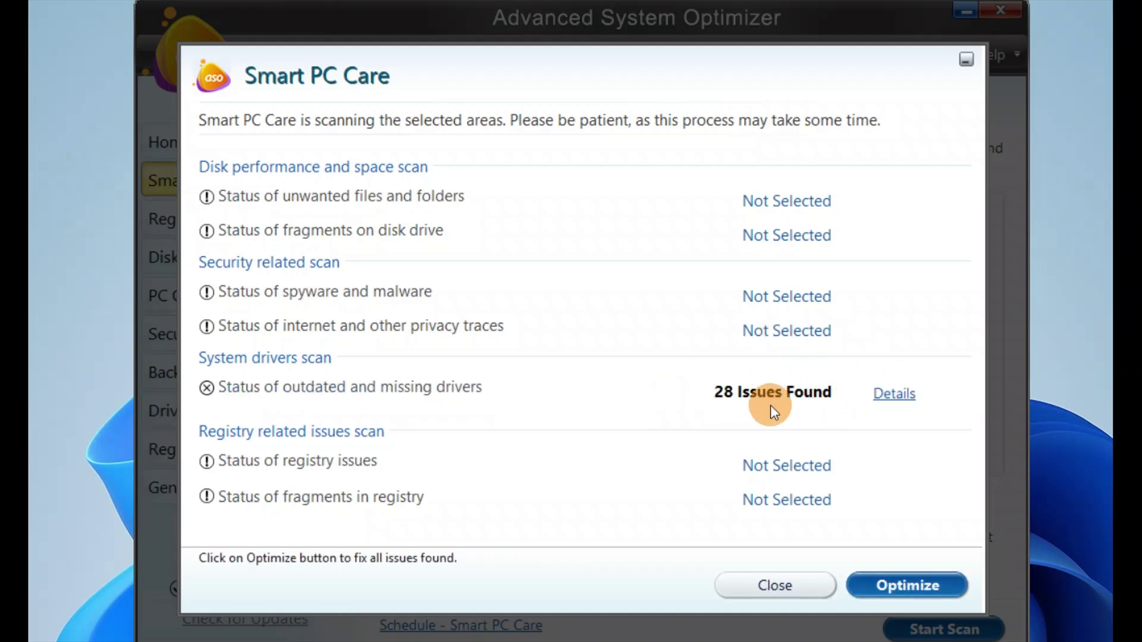
{"action": "left_click", "coordinate": [898, 394]}
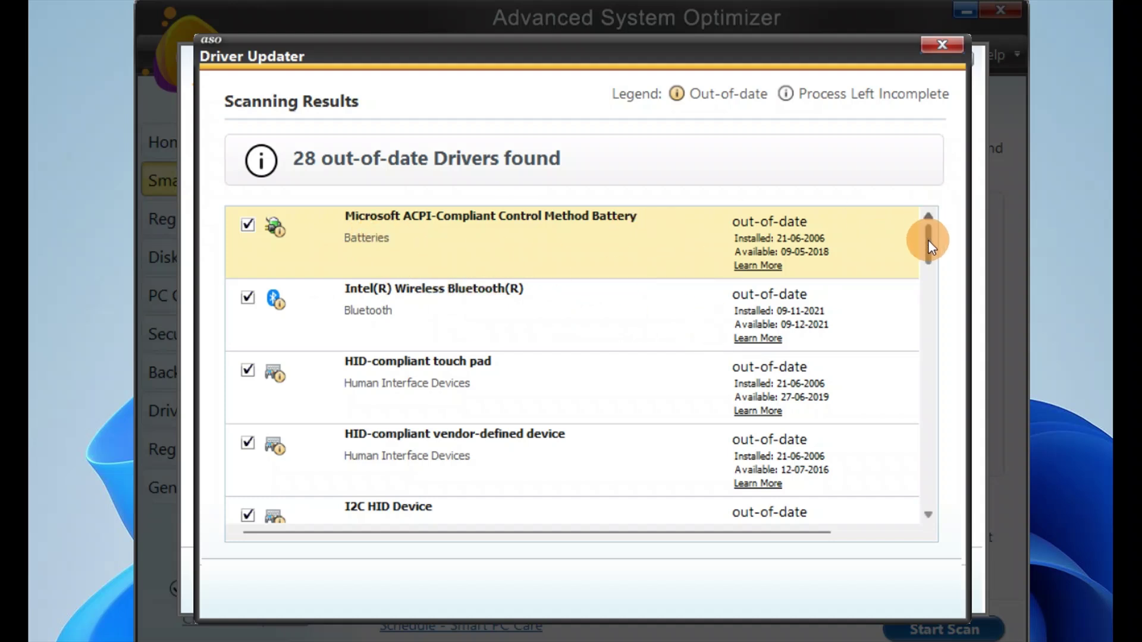
{"action": "left_click_drag", "start_coordinate": [928, 240], "coordinate": [925, 236]}
{"action": "left_click_drag", "start_coordinate": [925, 250], "coordinate": [926, 261]}
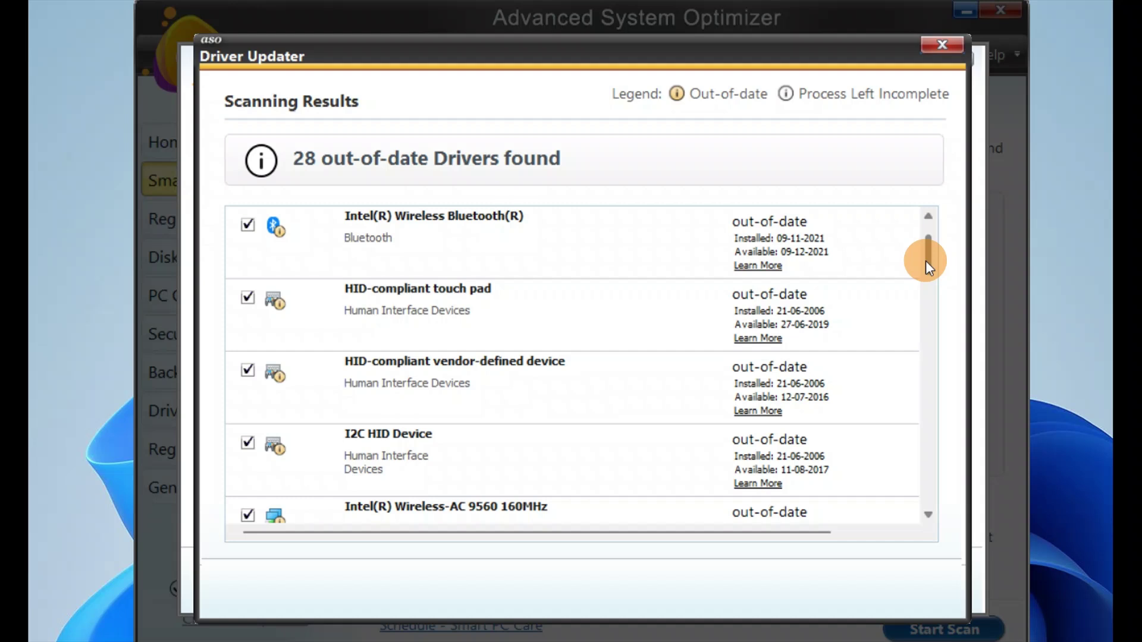
{"action": "left_click_drag", "start_coordinate": [926, 262], "coordinate": [893, 495]}
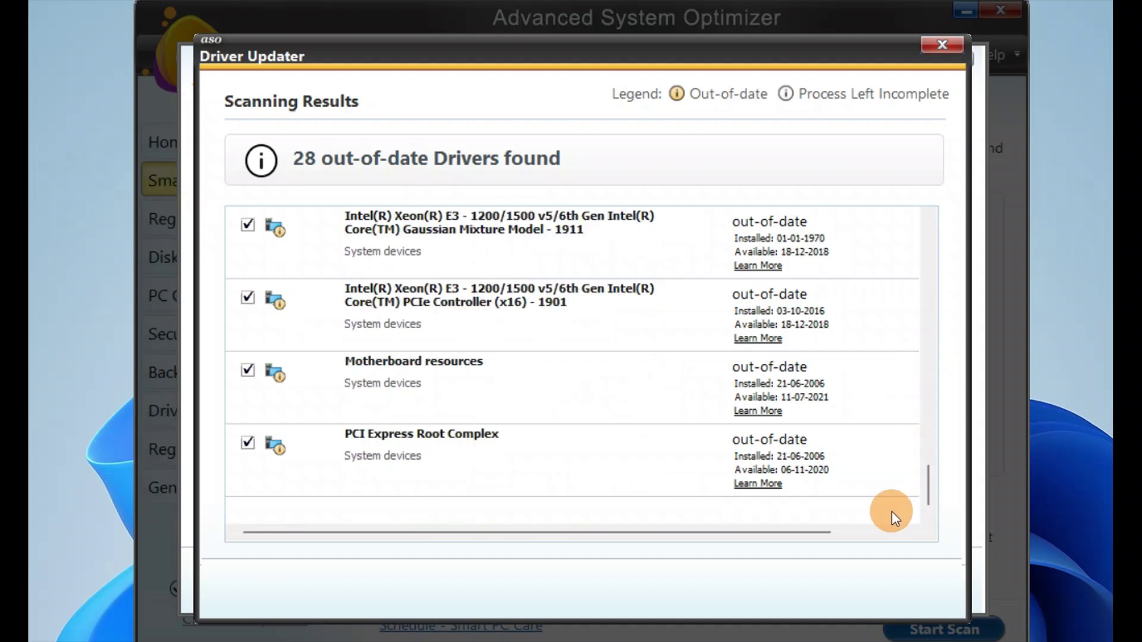
{"action": "left_click", "coordinate": [942, 45]}
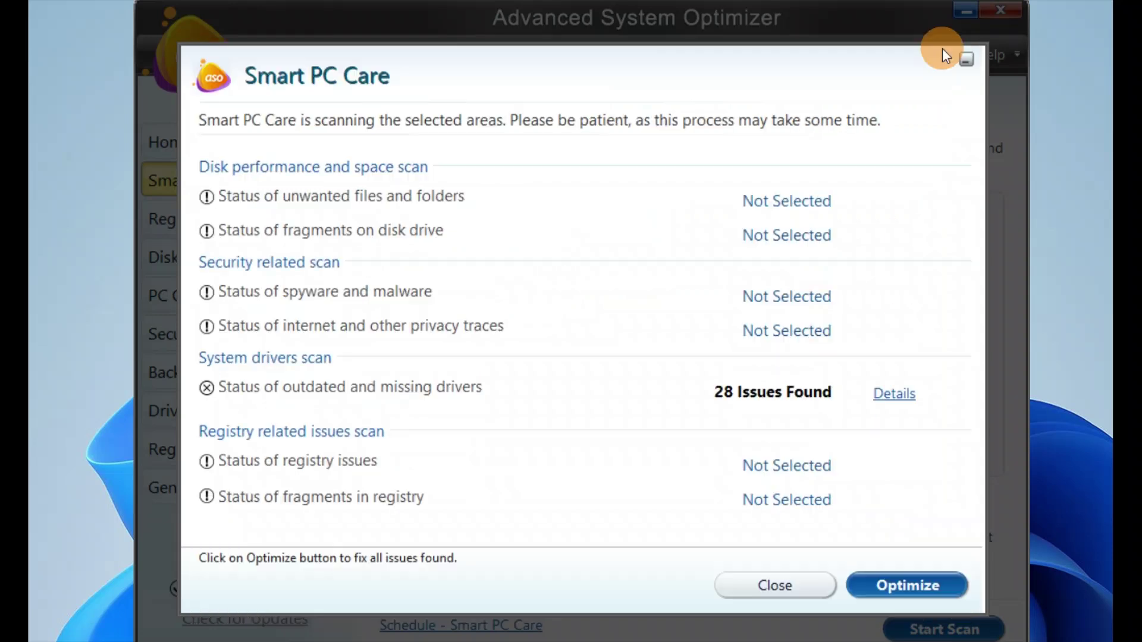
{"action": "left_click", "coordinate": [923, 588]}
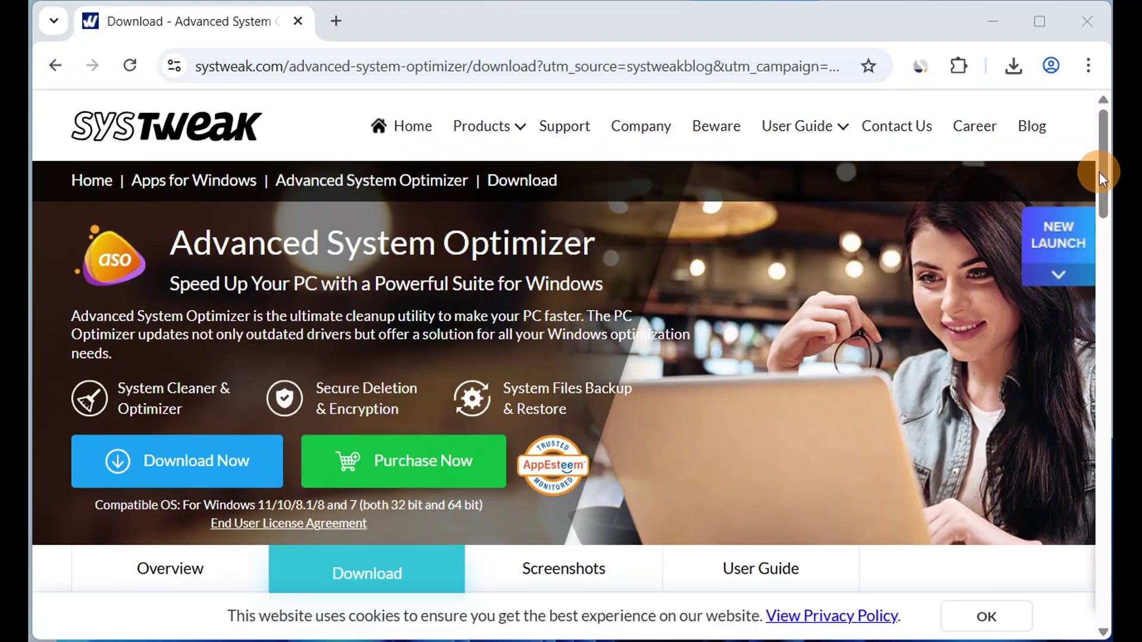
{"action": "left_click_drag", "start_coordinate": [1099, 173], "coordinate": [1062, 622]}
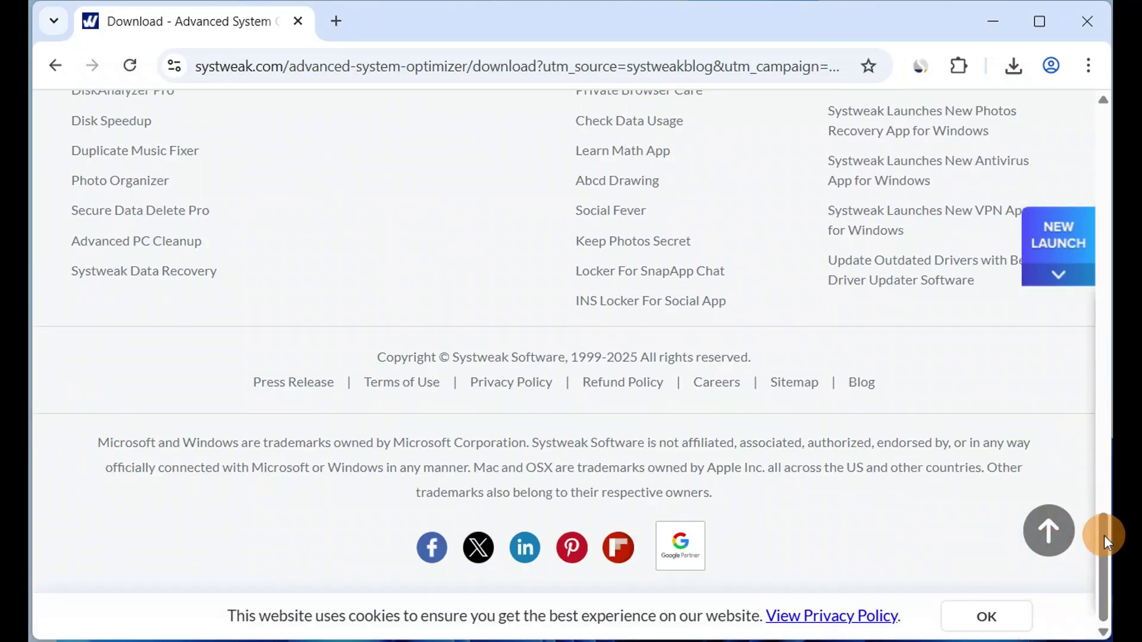
{"action": "left_click_drag", "start_coordinate": [1104, 535], "coordinate": [1076, 99]}
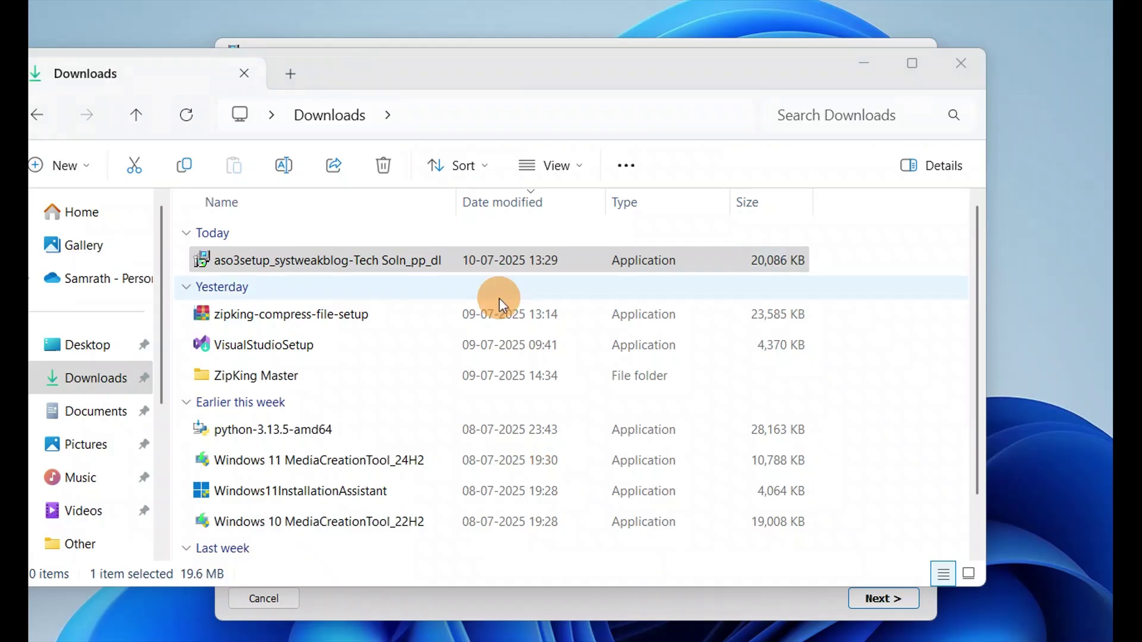
- Select the aso3setup installer in Downloads and launch the setup wizard
{"action": "left_click", "coordinate": [280, 261]}
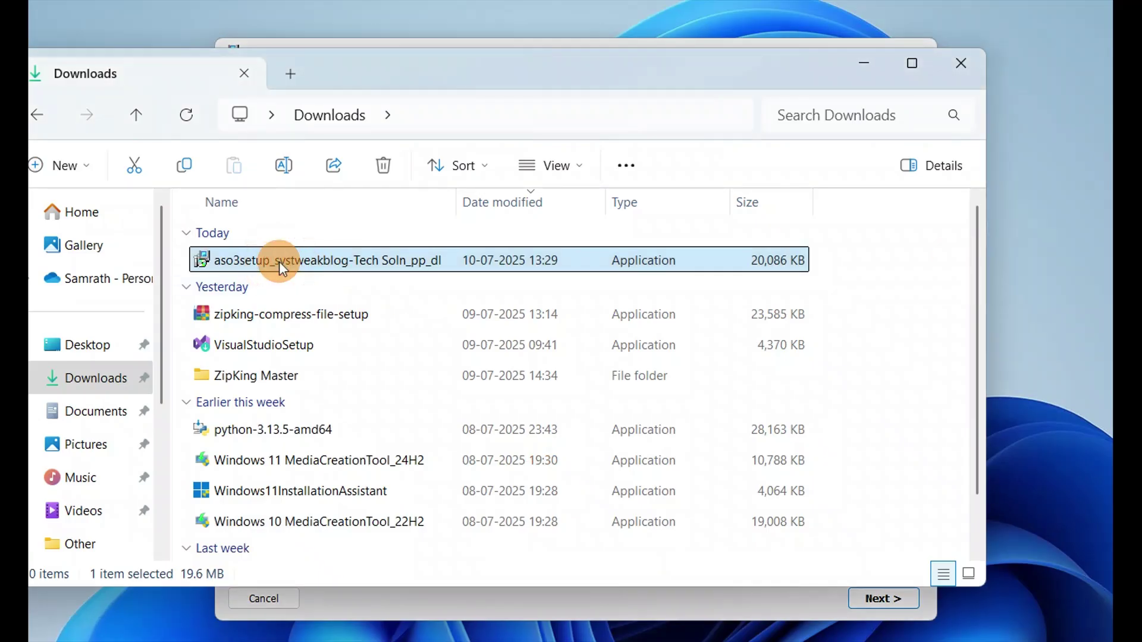
{"action": "left_click_drag", "start_coordinate": [366, 62], "coordinate": [451, 64]}
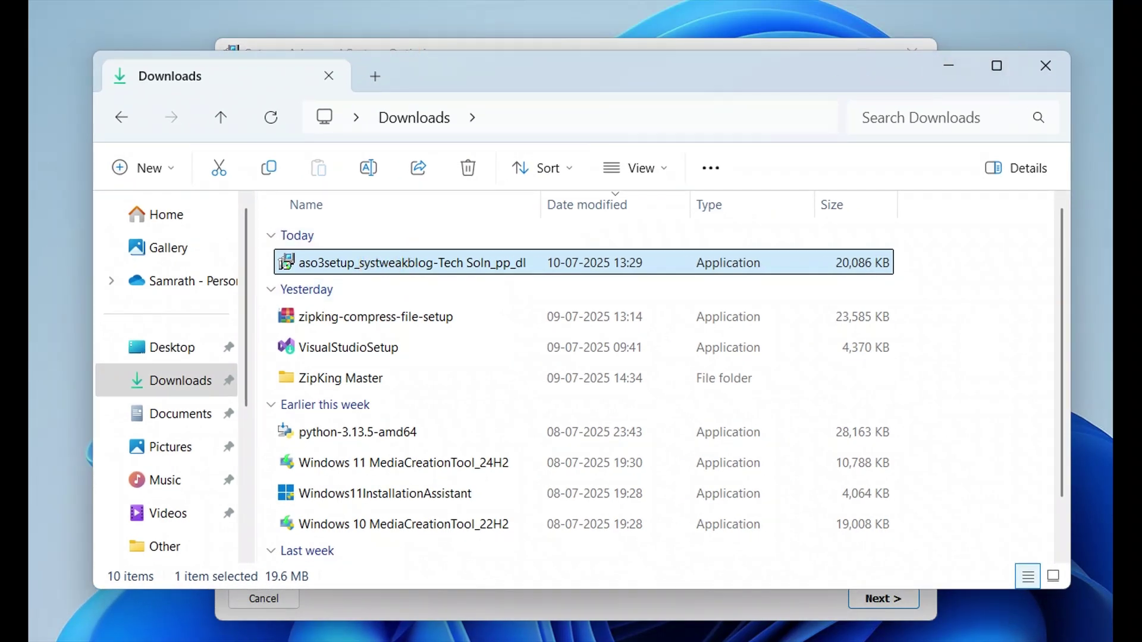
{"action": "key", "text": "alt+F4"}
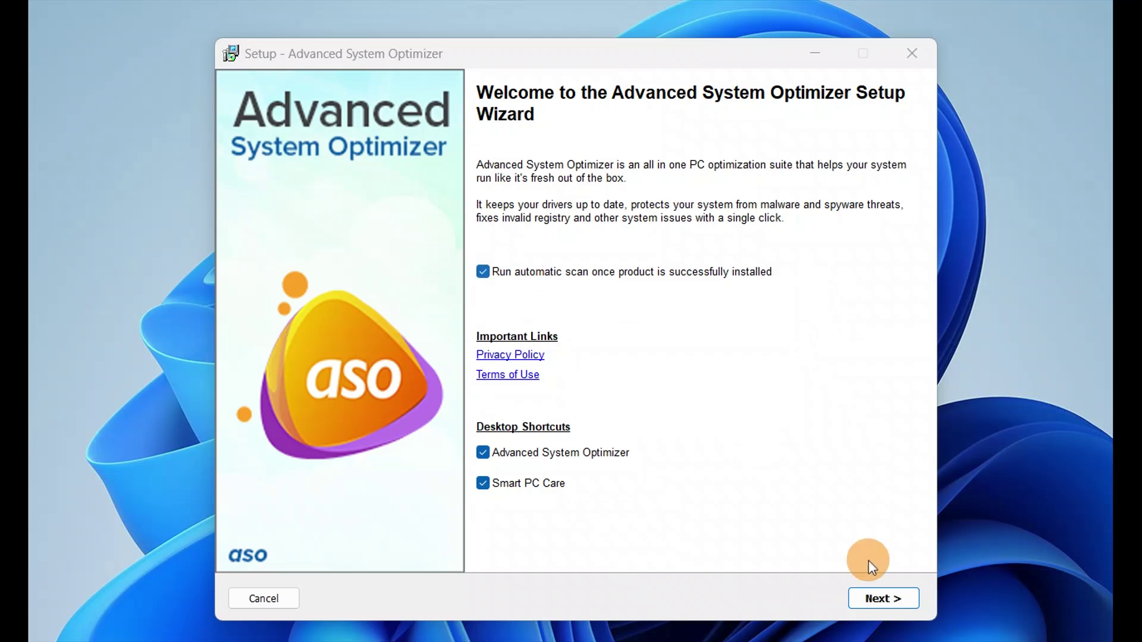
- Accept the licence and install Advanced System Optimizer into the default Program Files folder
{"action": "left_click", "coordinate": [882, 598]}
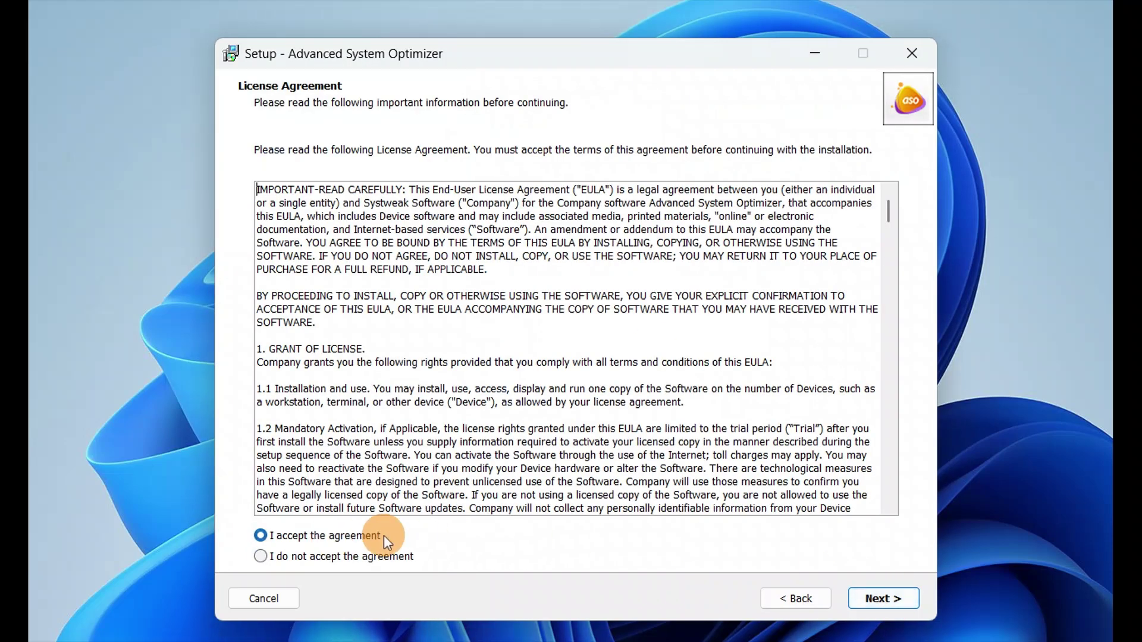
{"action": "left_click", "coordinate": [886, 599]}
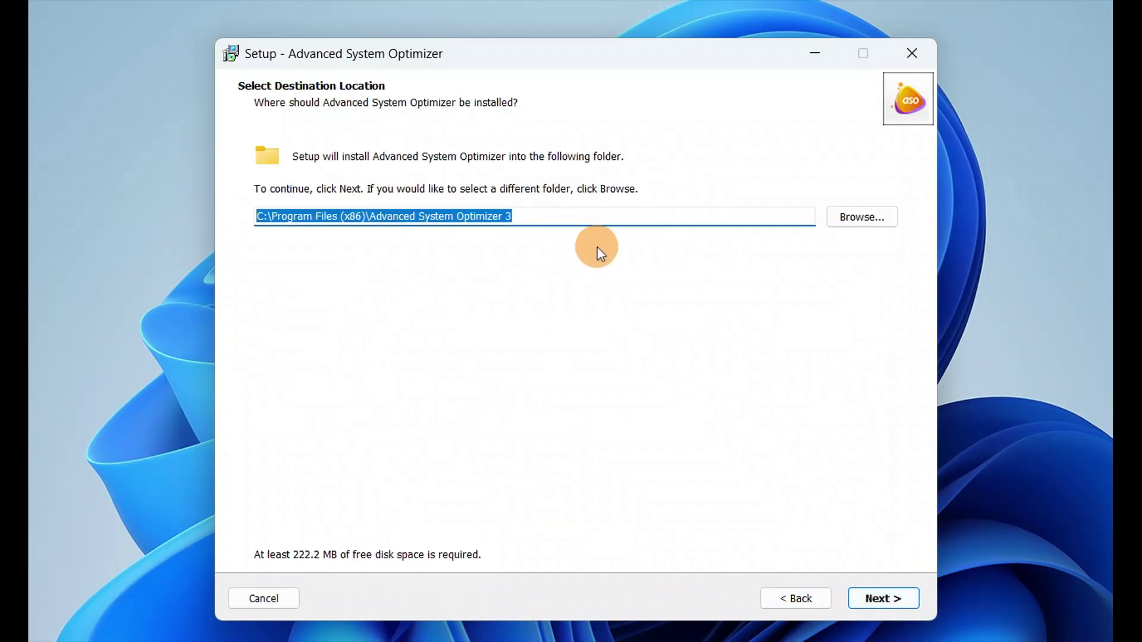
{"action": "left_click", "coordinate": [890, 598]}
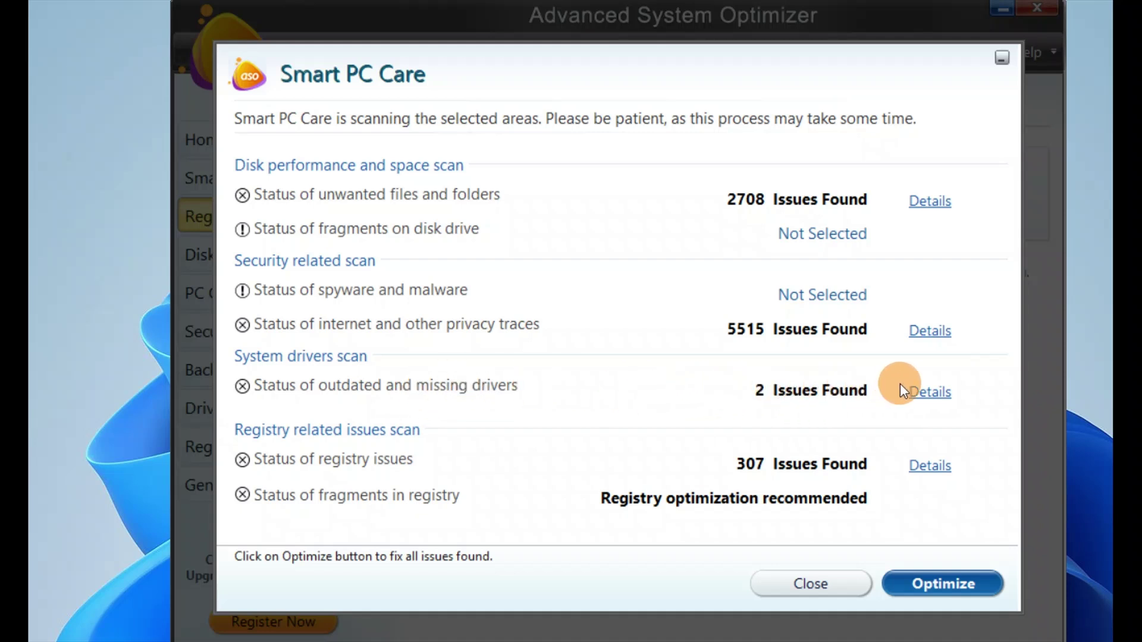
{"action": "left_click", "coordinate": [928, 391]}
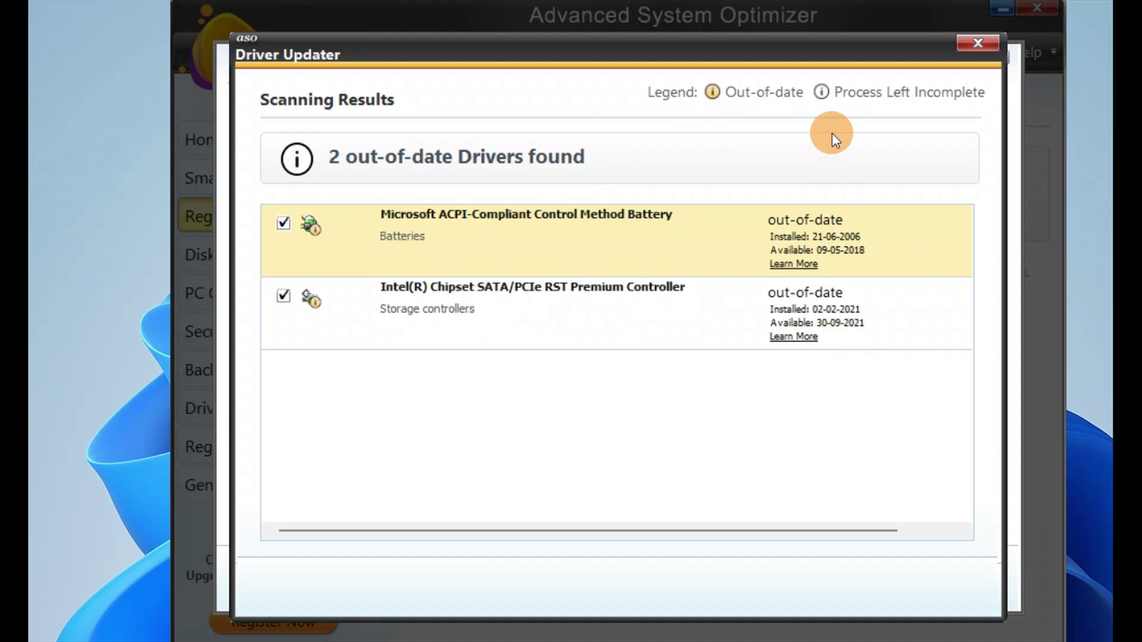
{"action": "left_click", "coordinate": [977, 42]}
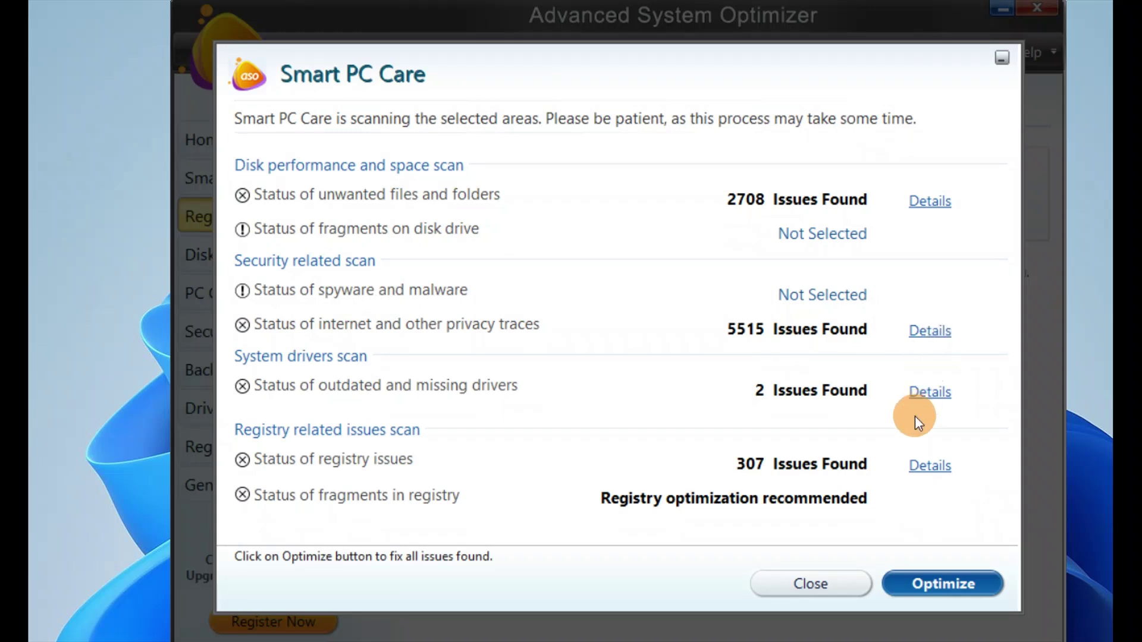
- Open Details on the internet and privacy traces row to view the 5515 traces
{"action": "left_click", "coordinate": [930, 332]}
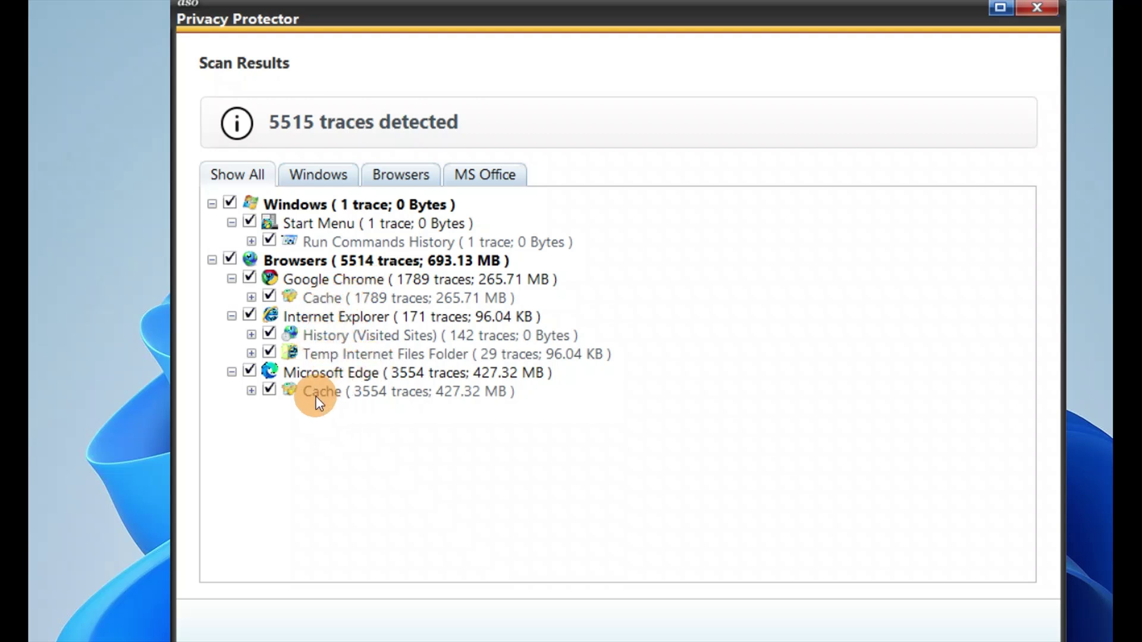
- Close Privacy Protector, then view and close the registry and unwanted-files breakdowns
{"action": "left_click", "coordinate": [1037, 17]}
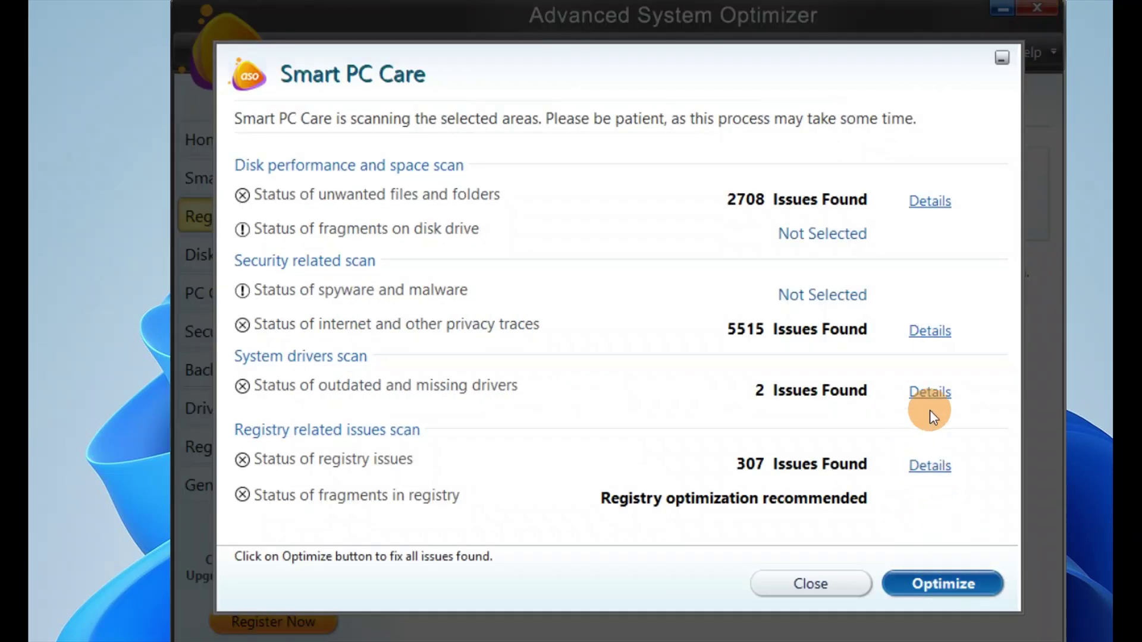
{"action": "left_click", "coordinate": [919, 470]}
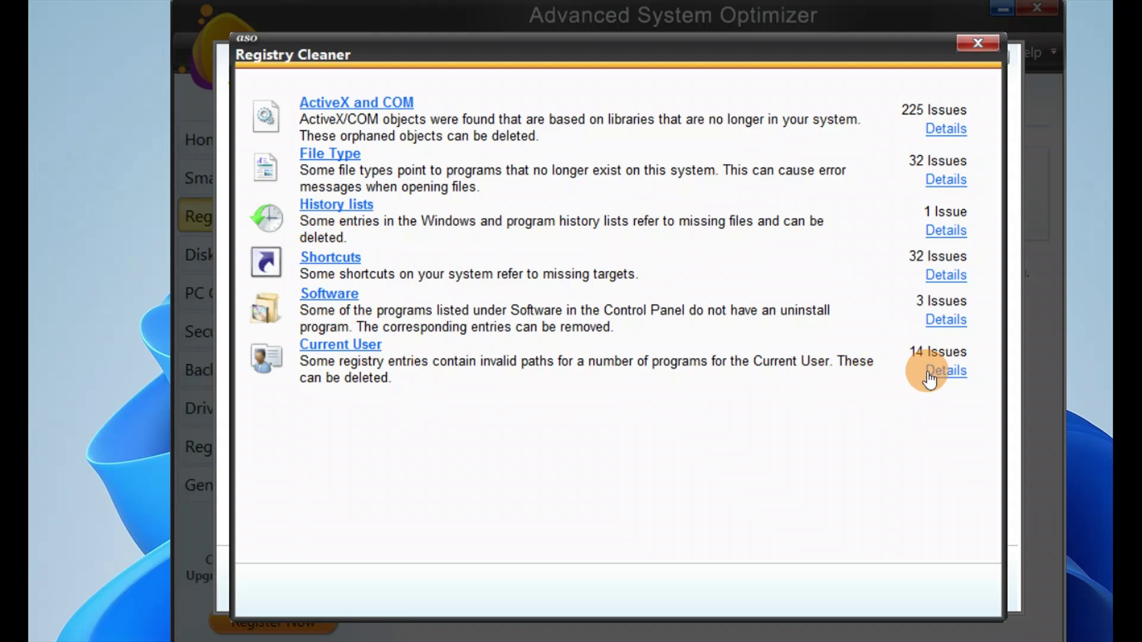
{"action": "left_click", "coordinate": [988, 47]}
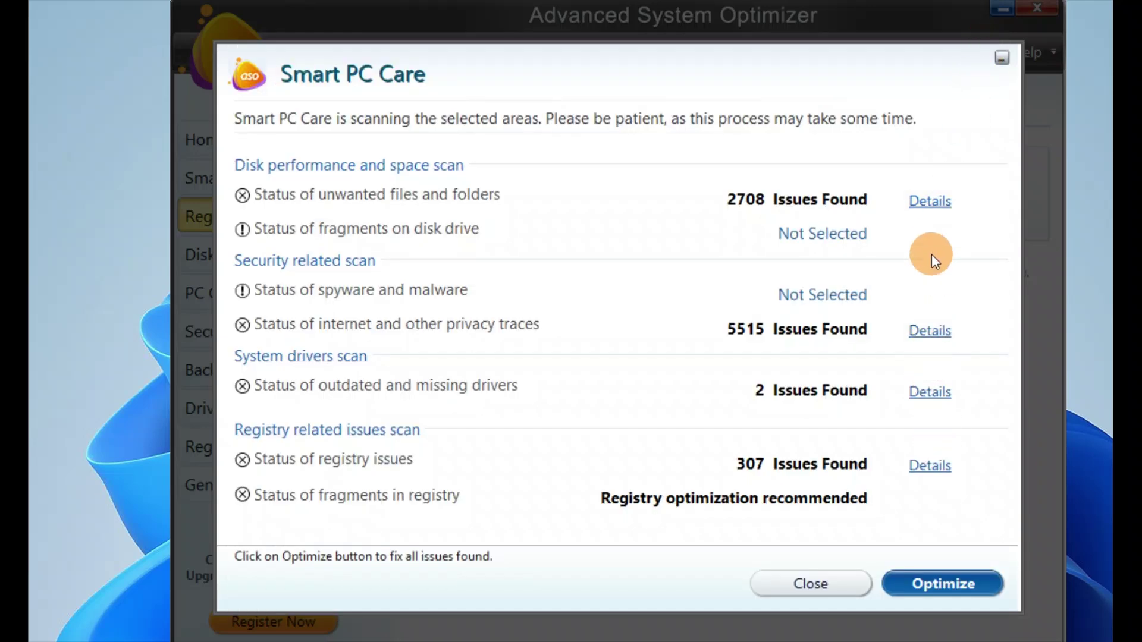
{"action": "left_click", "coordinate": [931, 200]}
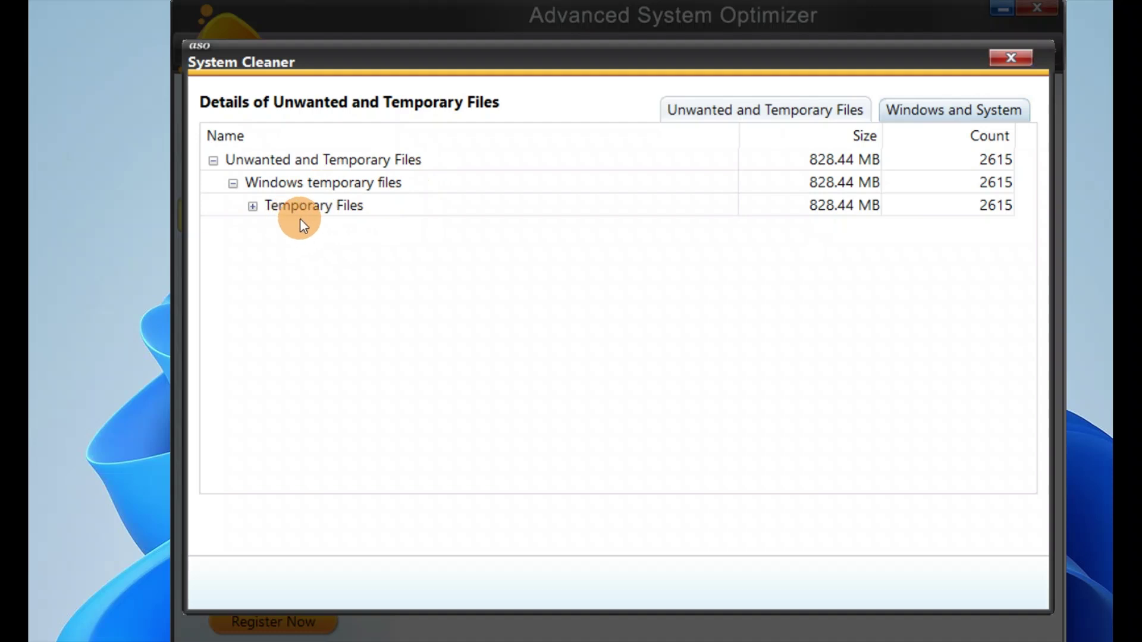
{"action": "left_click", "coordinate": [1011, 58]}
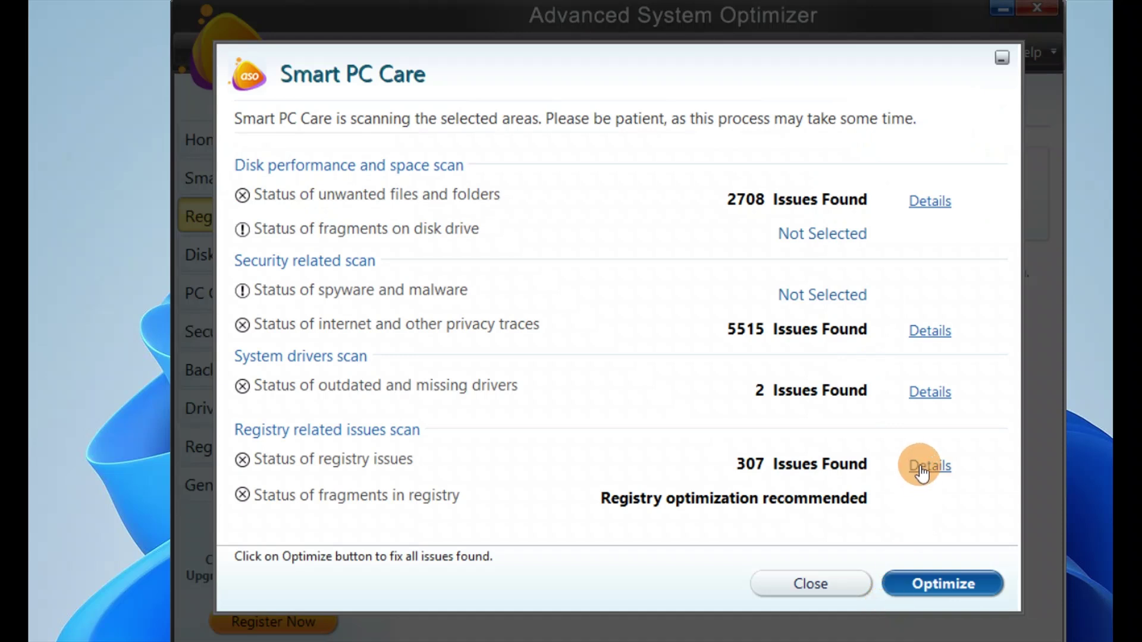
- Run Optimize on all 8533 issues and continue to the Enter license key dialog
{"action": "left_click", "coordinate": [922, 473]}
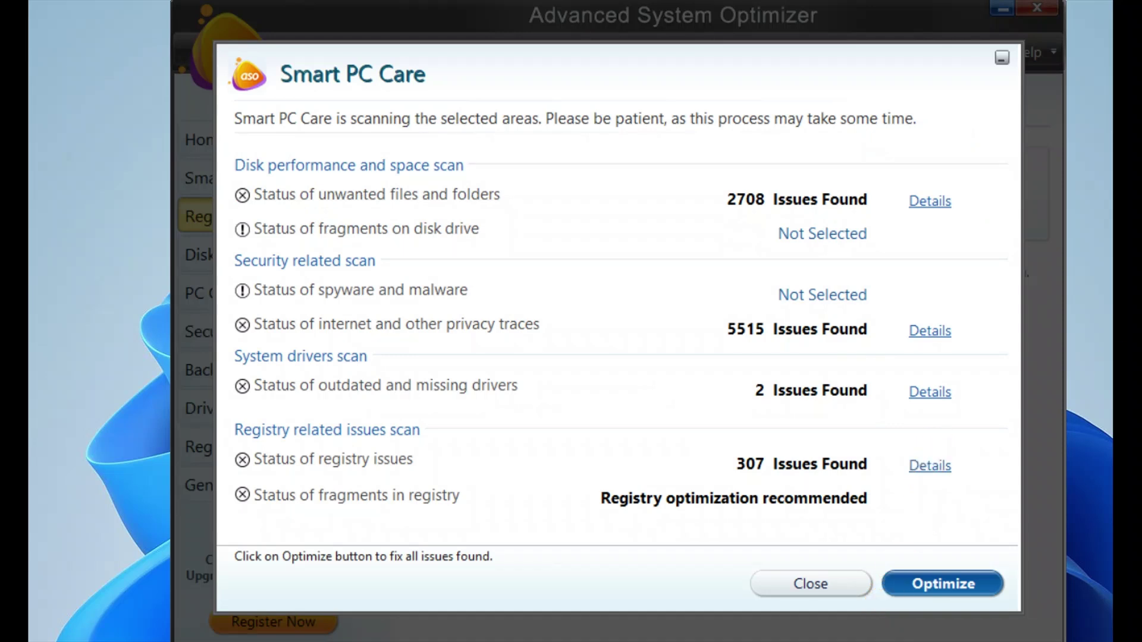
{"action": "left_click", "coordinate": [952, 584]}
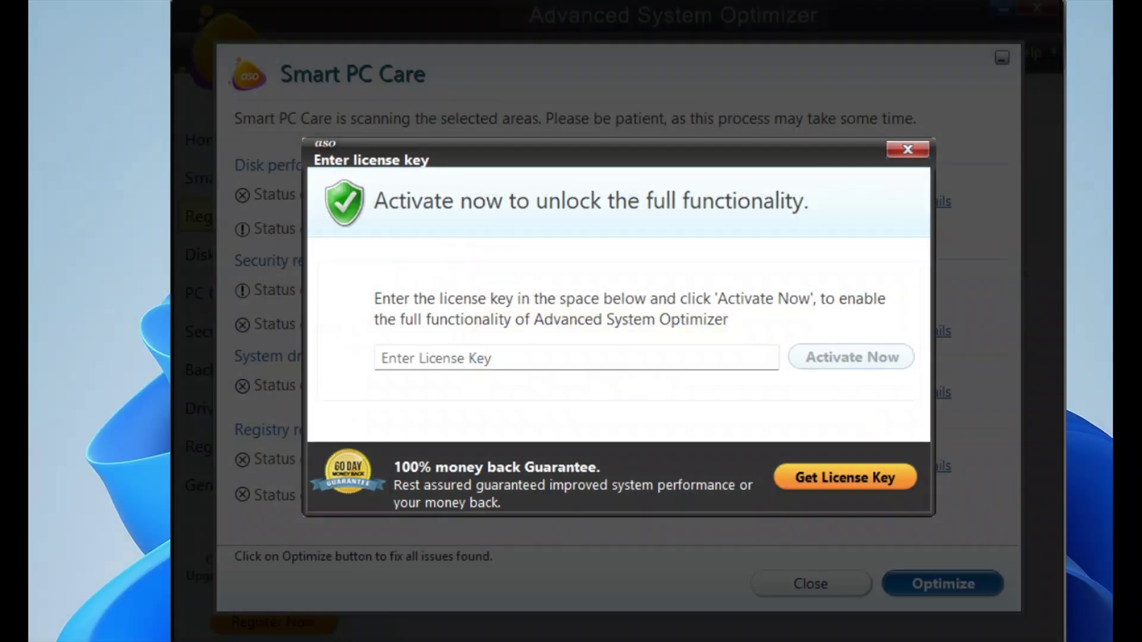
- Enter the license key and activate Advanced System Optimizer
{"action": "left_click", "coordinate": [501, 351]}
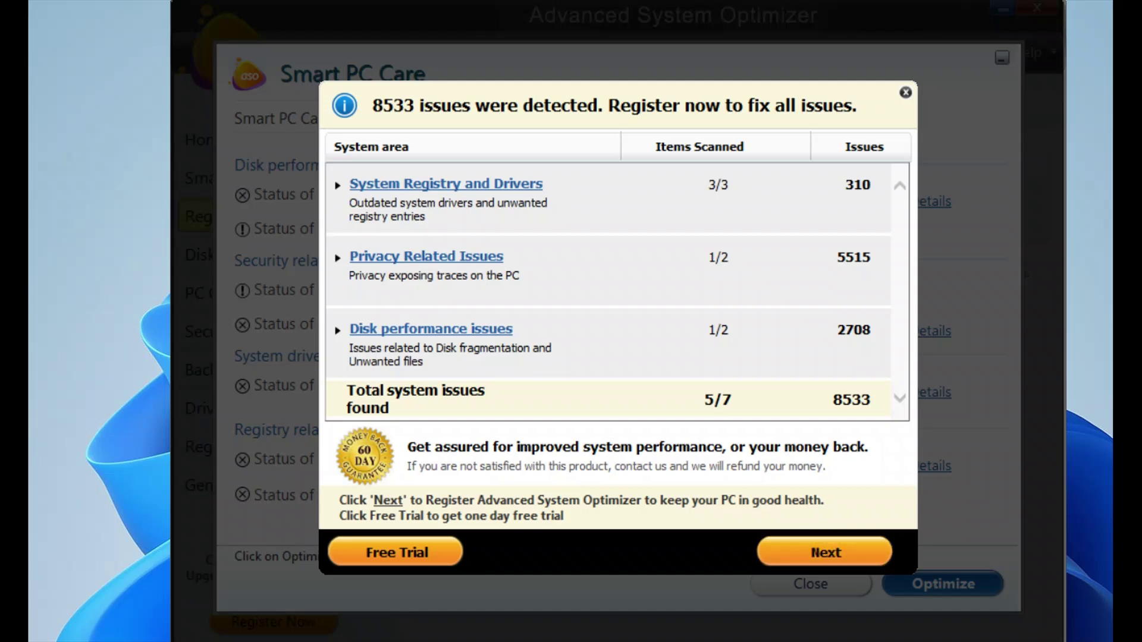
{"action": "left_click", "coordinate": [824, 552]}
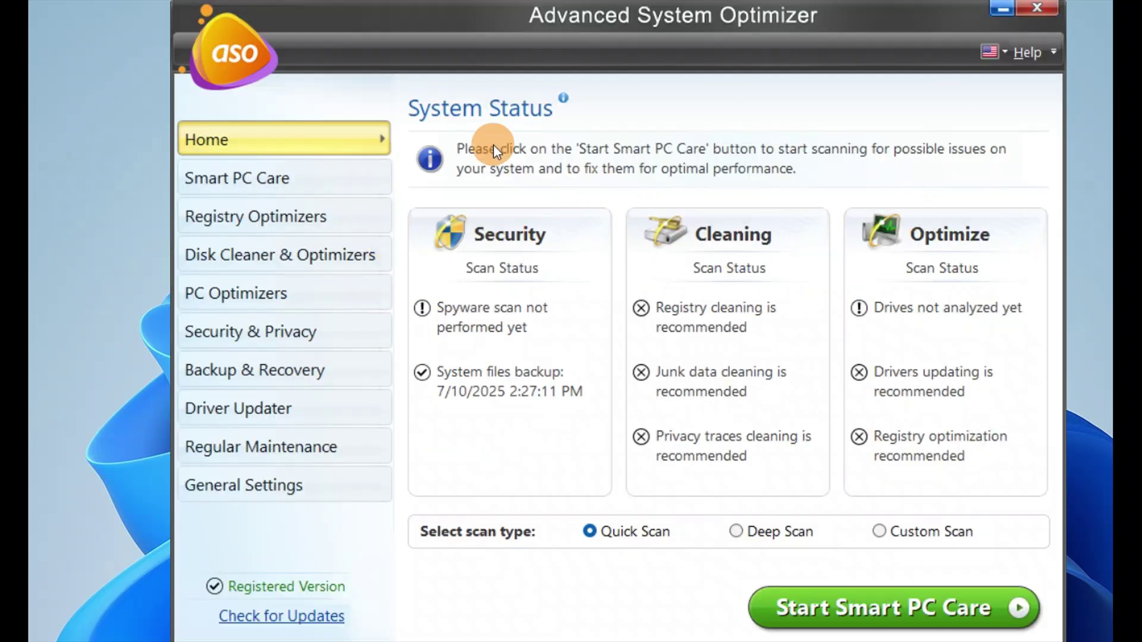
- Nudge the optimizer window left, cycle through Deep and Custom Scan, then settle on Quick Scan
{"action": "left_click_drag", "start_coordinate": [870, 10], "coordinate": [835, 13]}
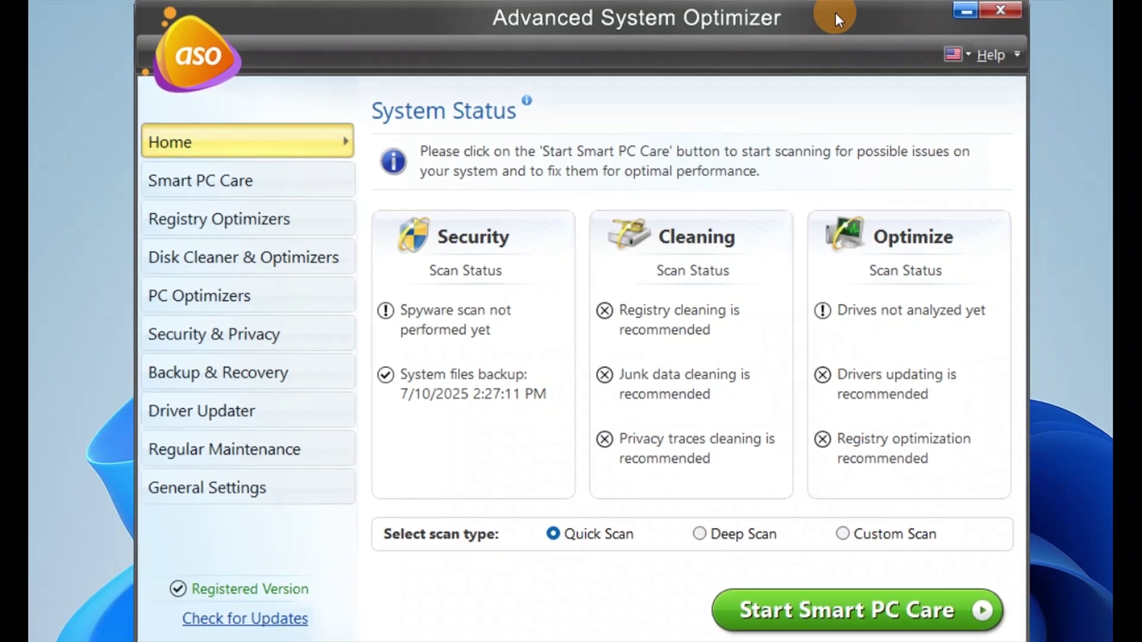
{"action": "left_click", "coordinate": [720, 532]}
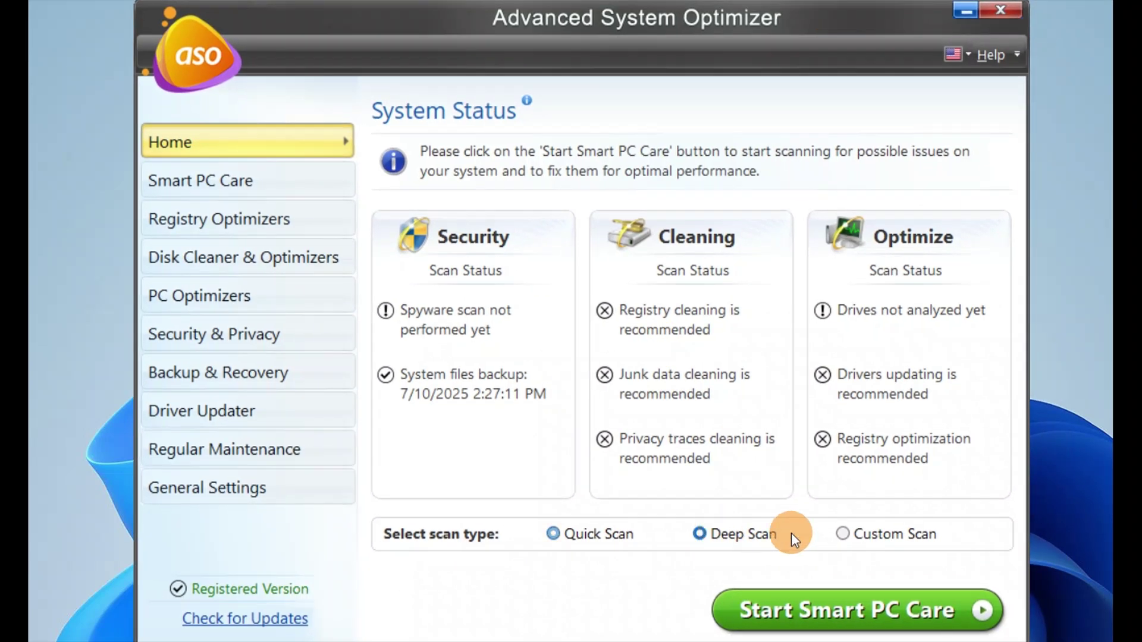
{"action": "left_click", "coordinate": [875, 534]}
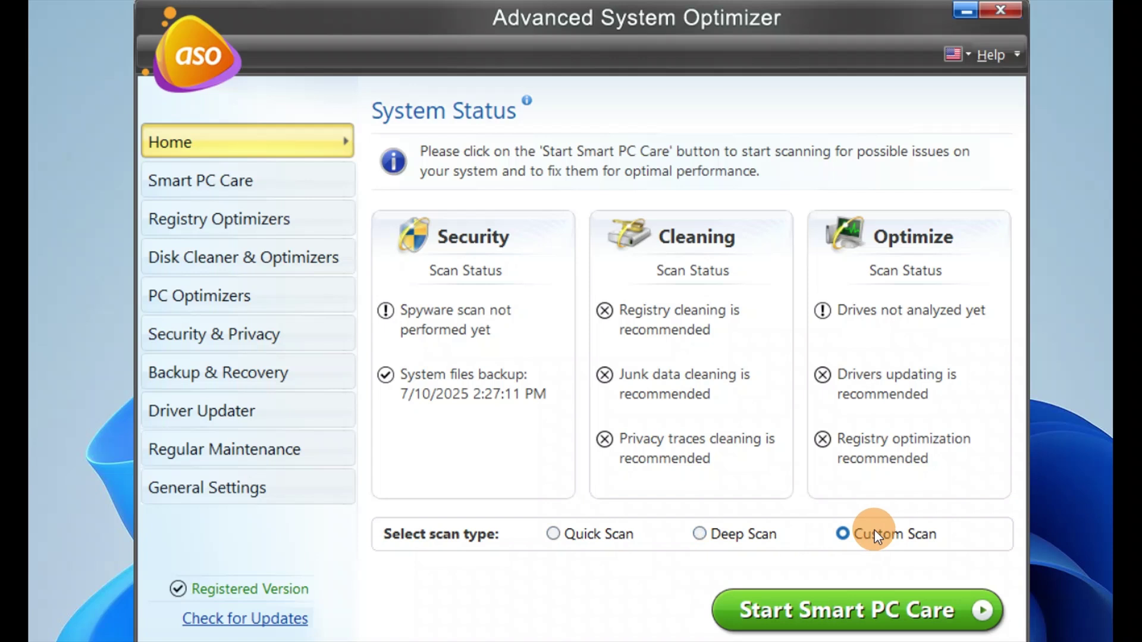
{"action": "left_click", "coordinate": [587, 527]}
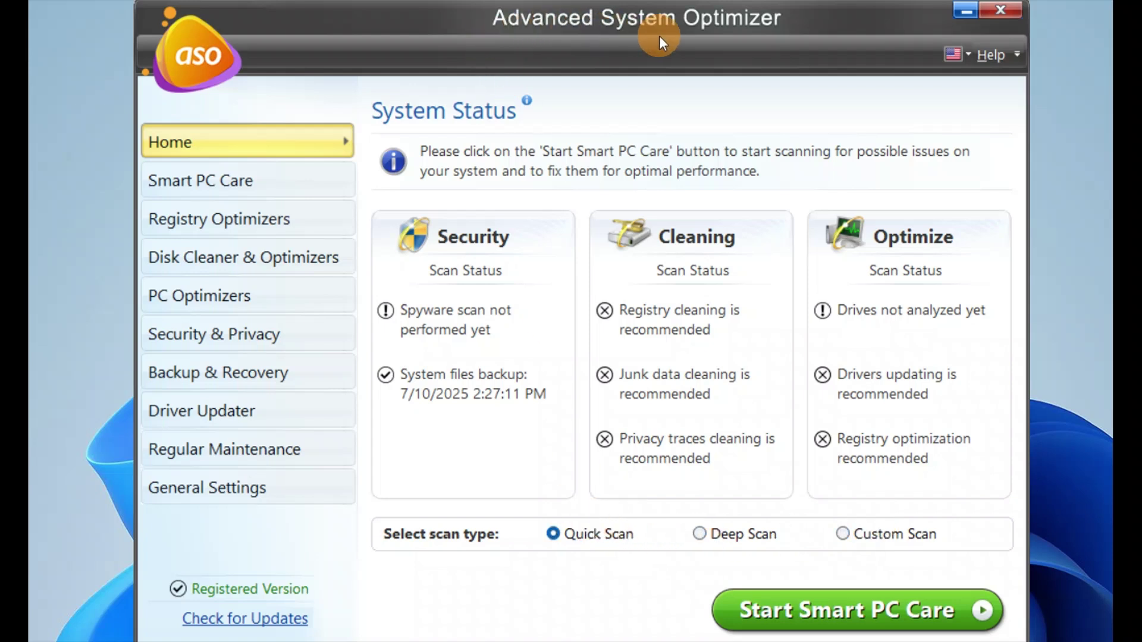